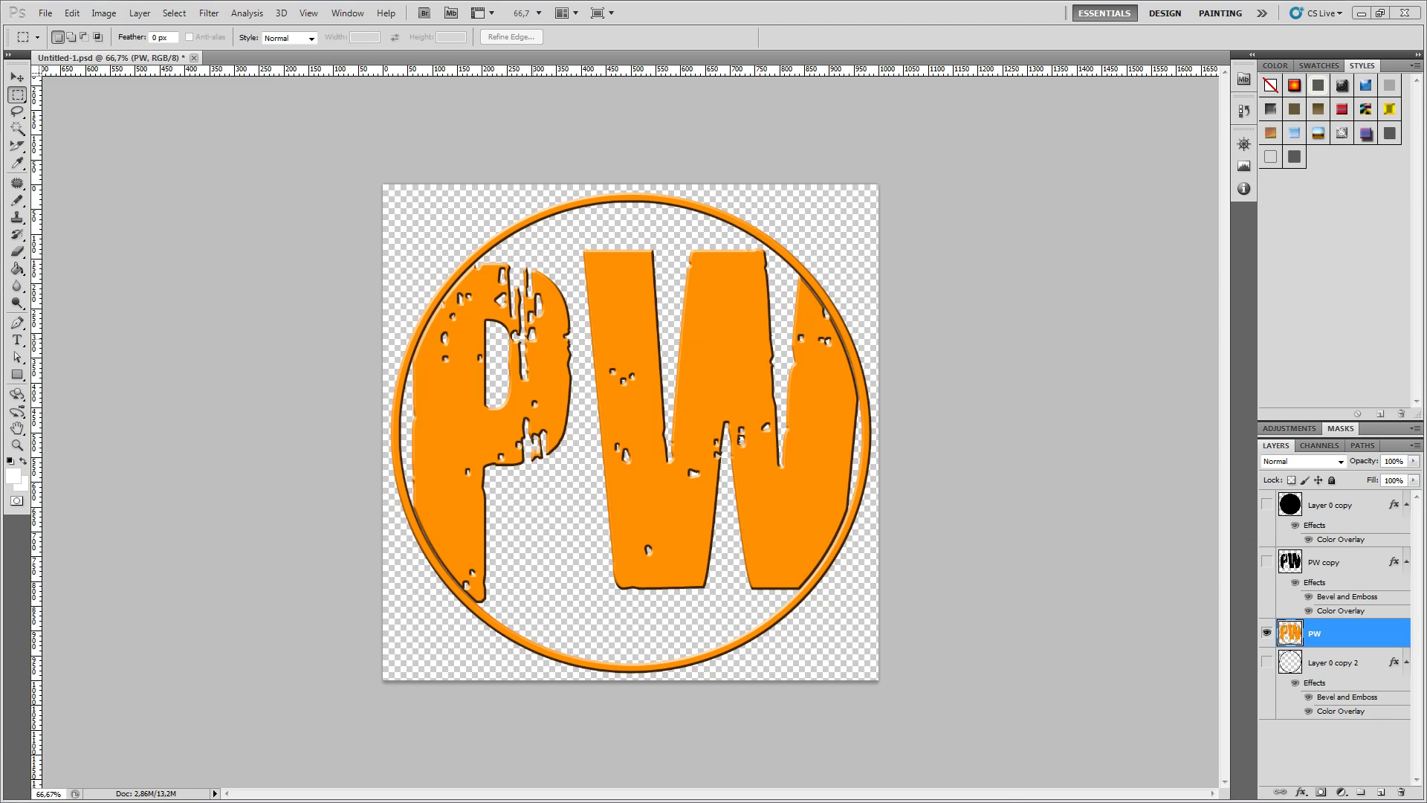
Step: Toggle the PW layer's visibility and load its pixels as a selection of the letters and ring
key(alt+Tab)
click(1266, 634)
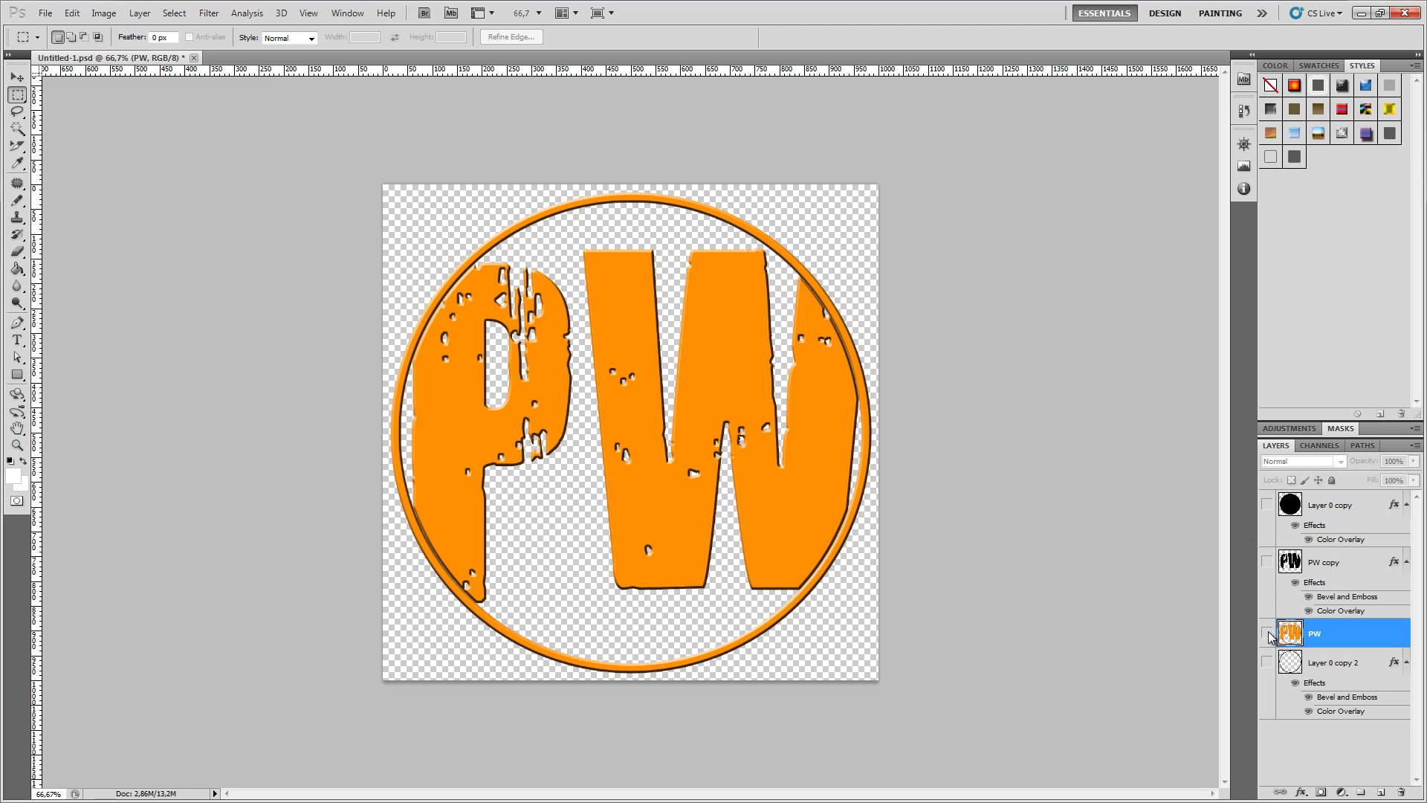
click(1267, 635)
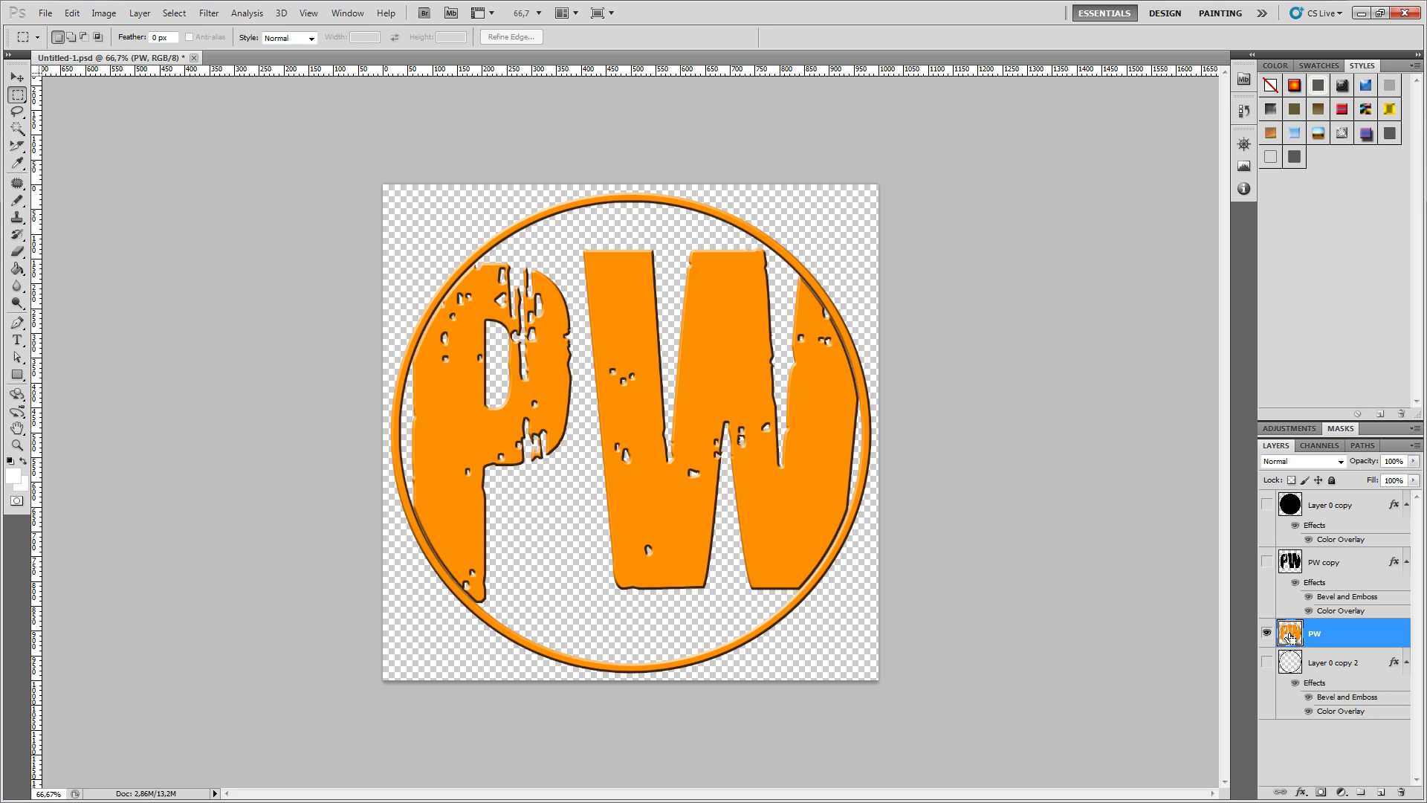
ctrl+click(1290, 637)
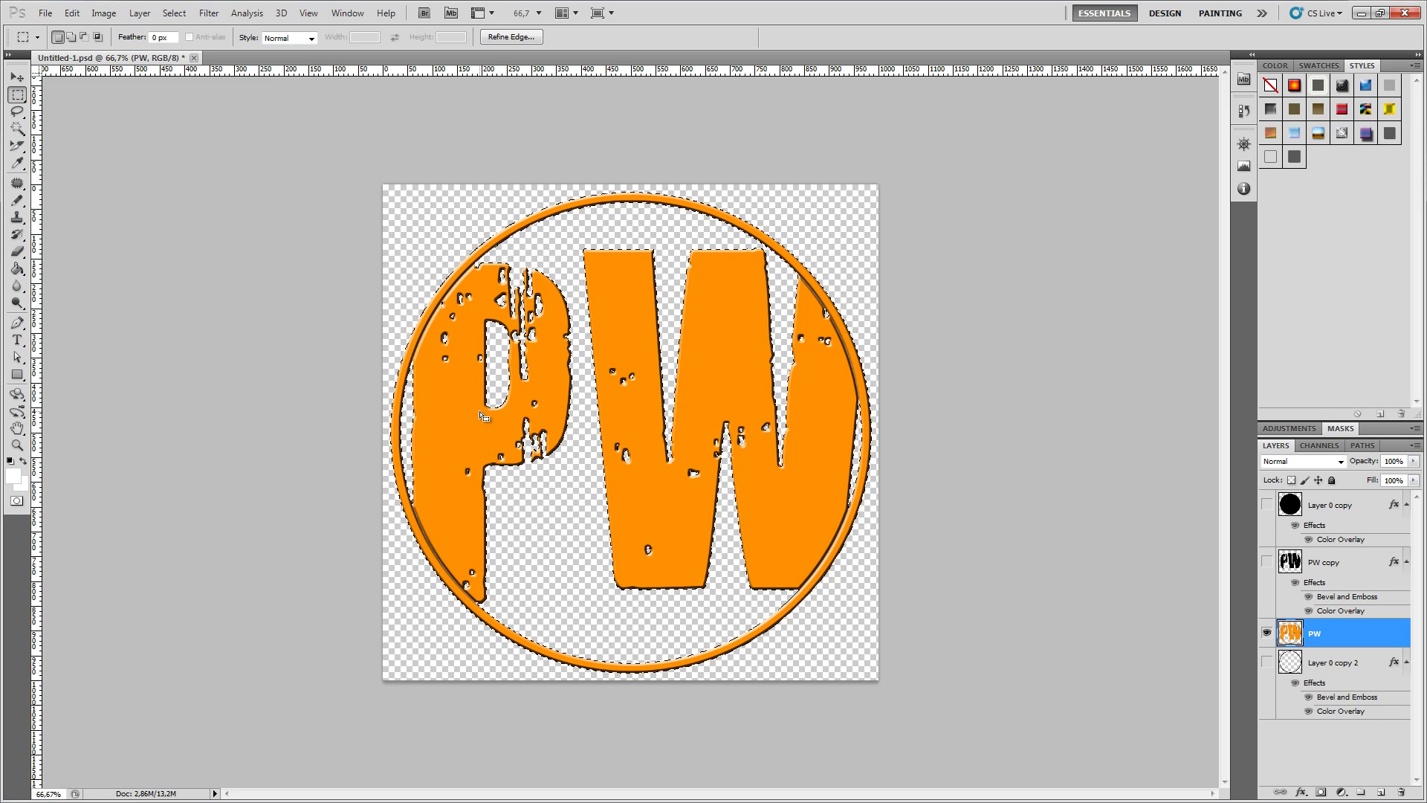
Step: Make a work path from the PW logo selection, keeping Tolerance at 0,5 pixels
right_click(626, 321)
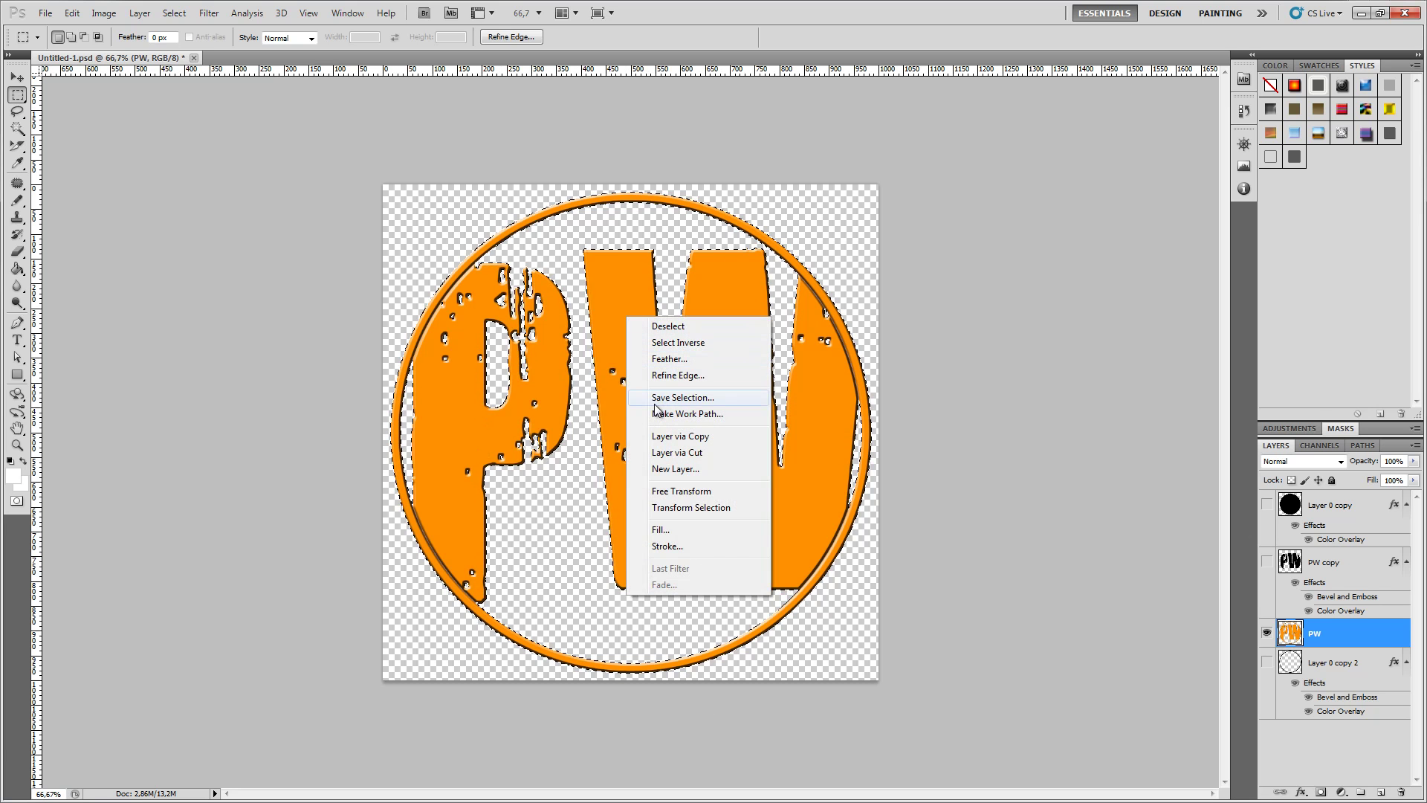
click(687, 413)
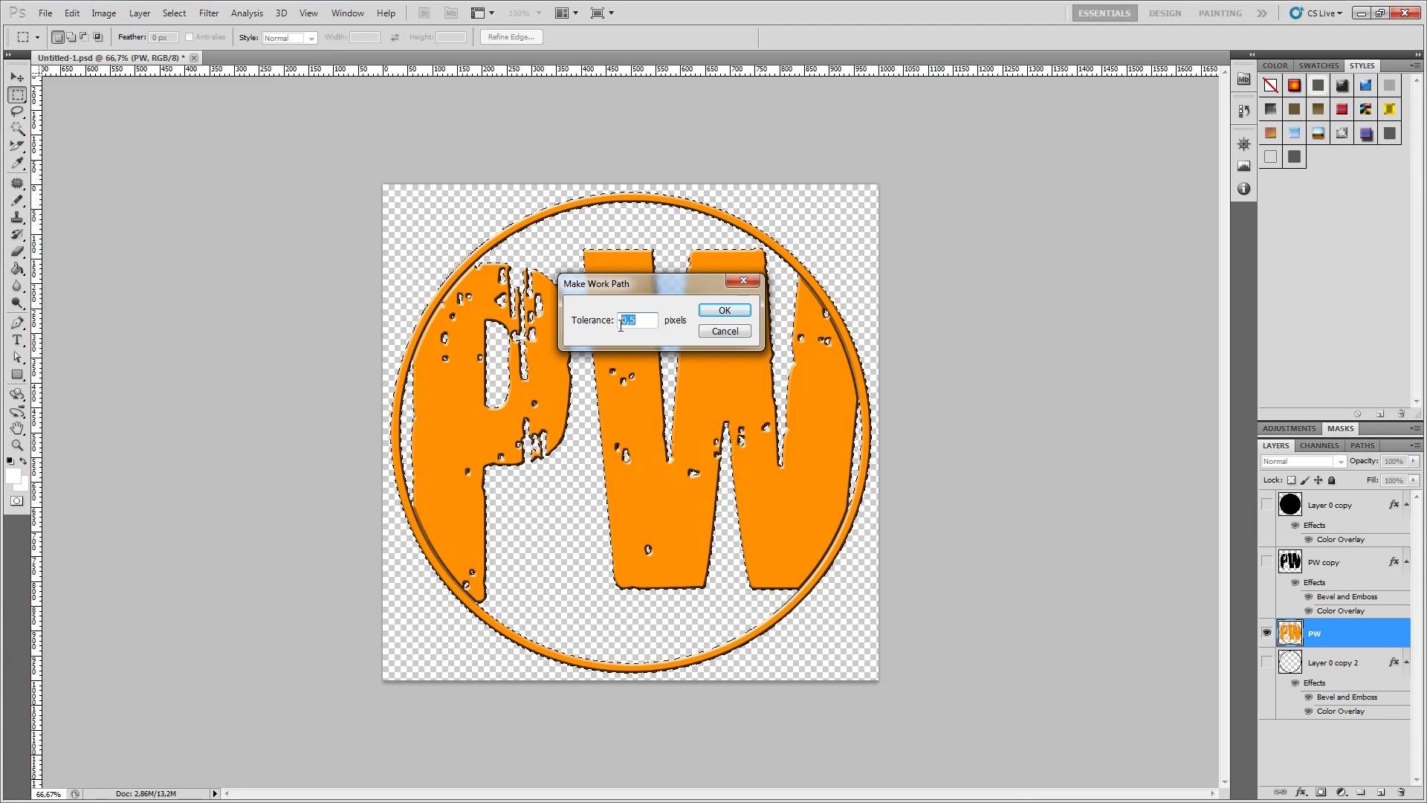
click(724, 311)
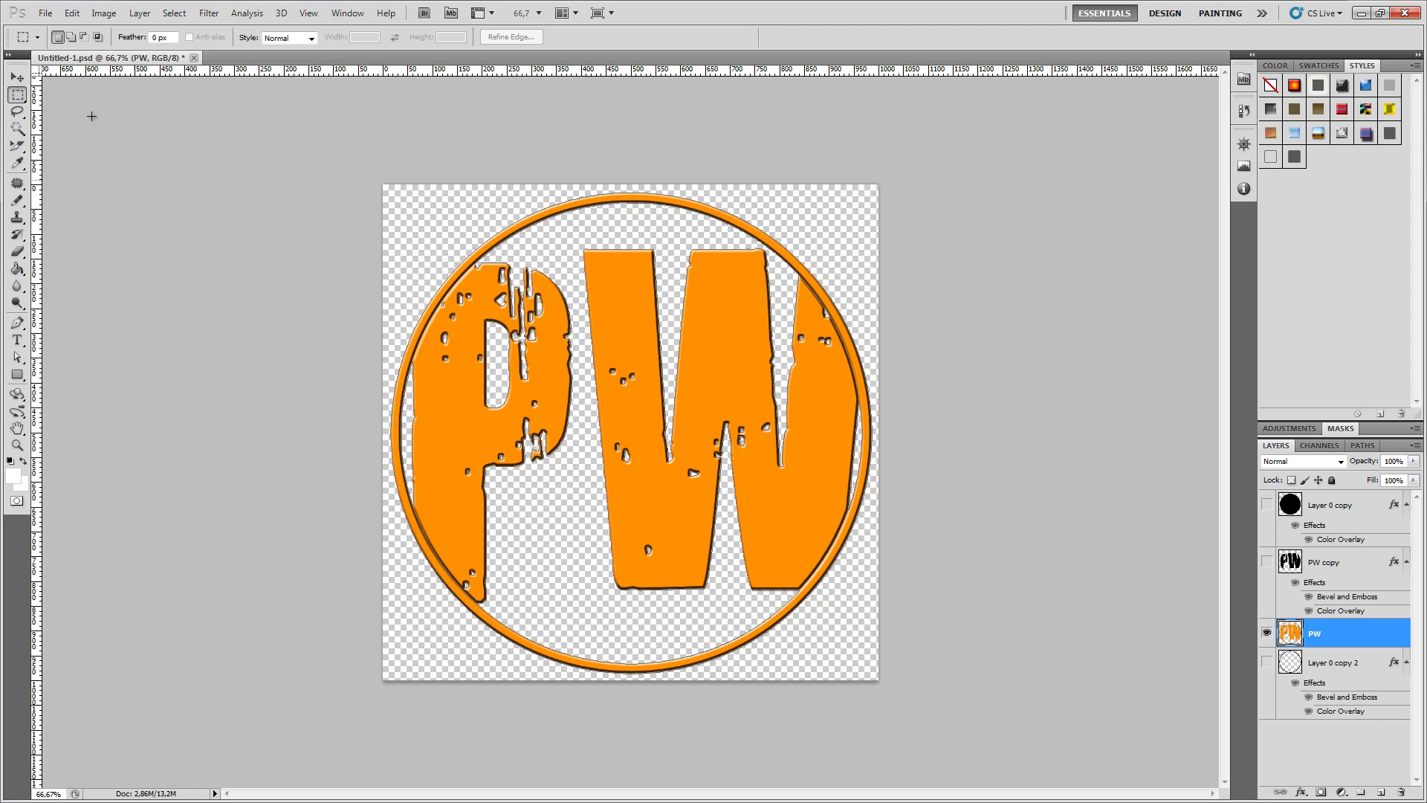
Step: Export Work Path via Paths to Illustrator, overwriting PW-logo.ai in the Tutorials folder
click(55, 19)
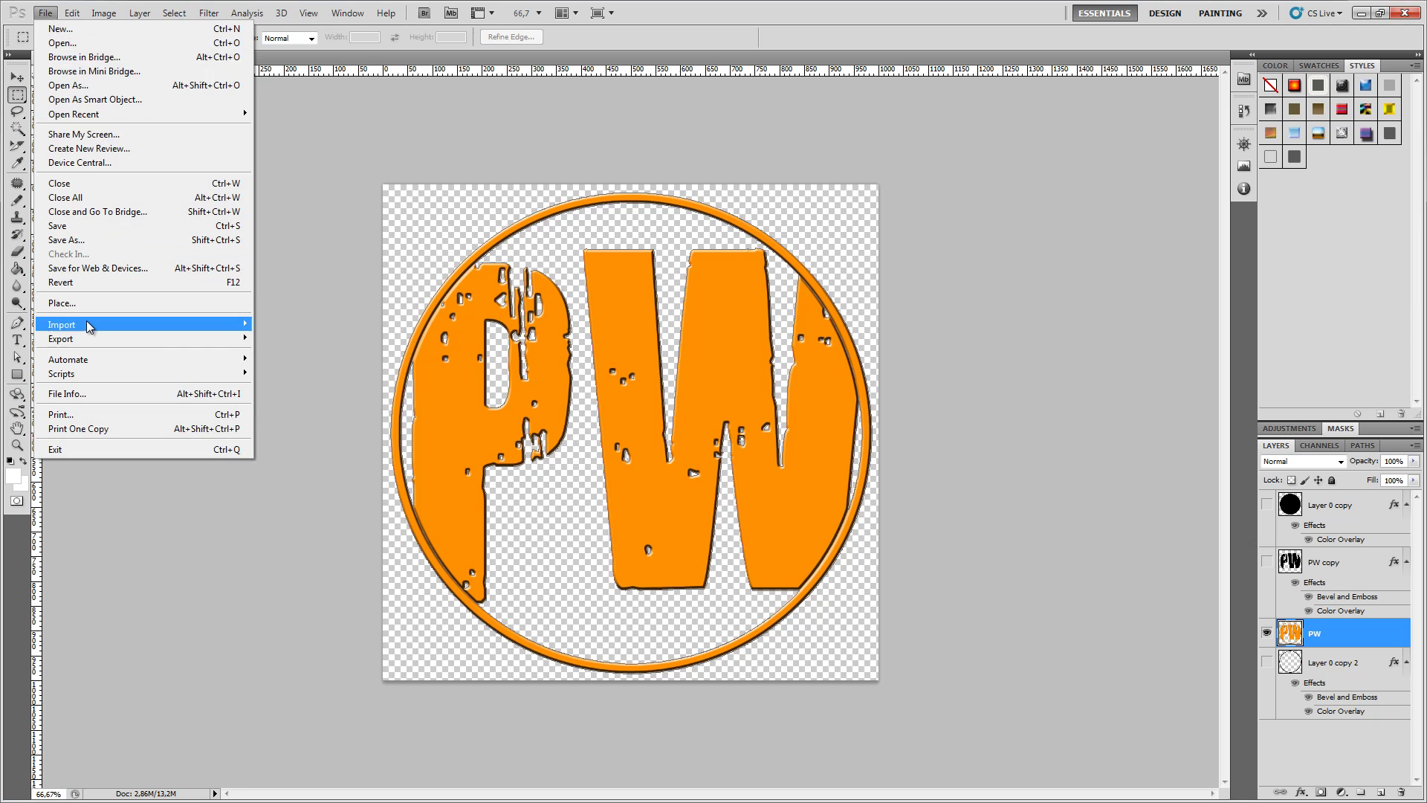
mouse_move(105, 334)
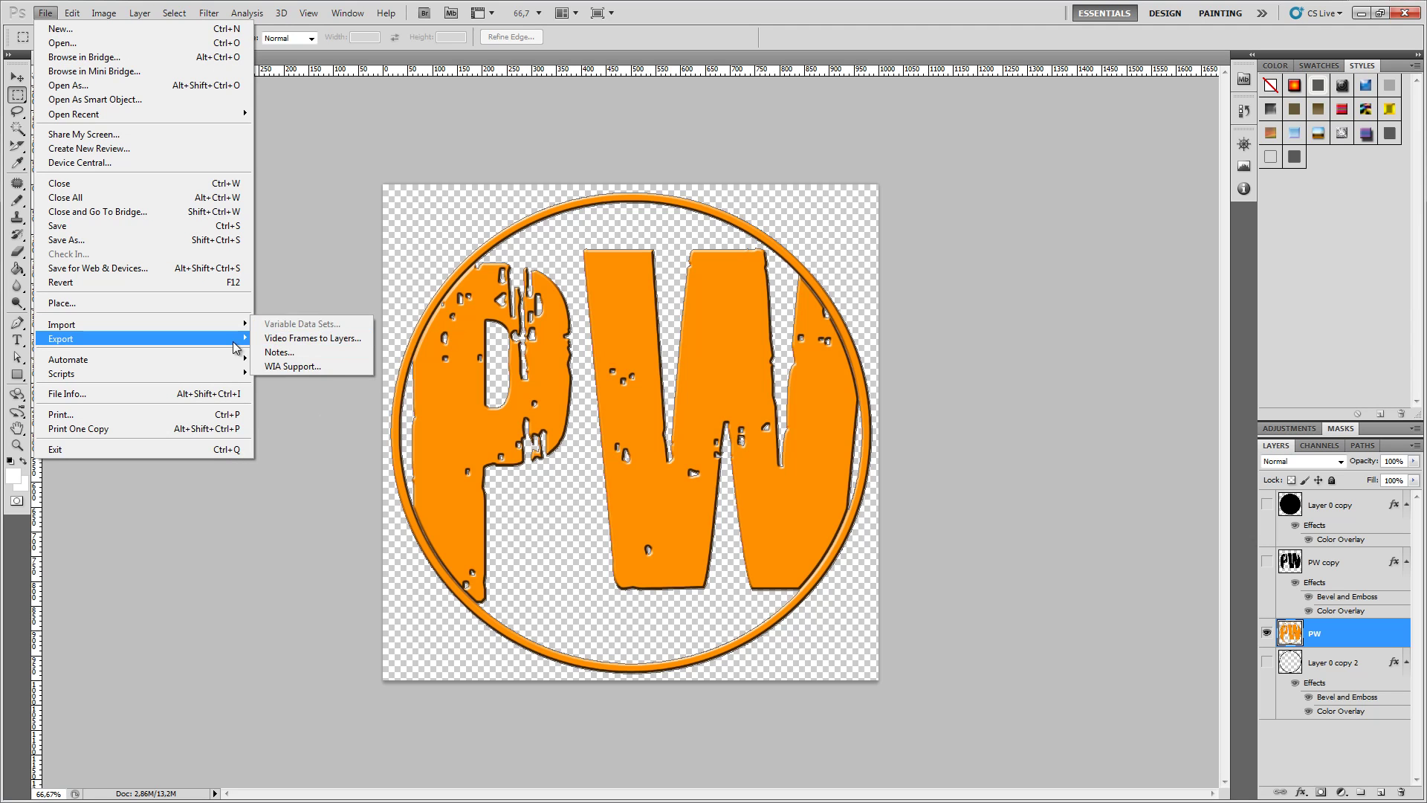
mouse_move(237, 339)
click(299, 353)
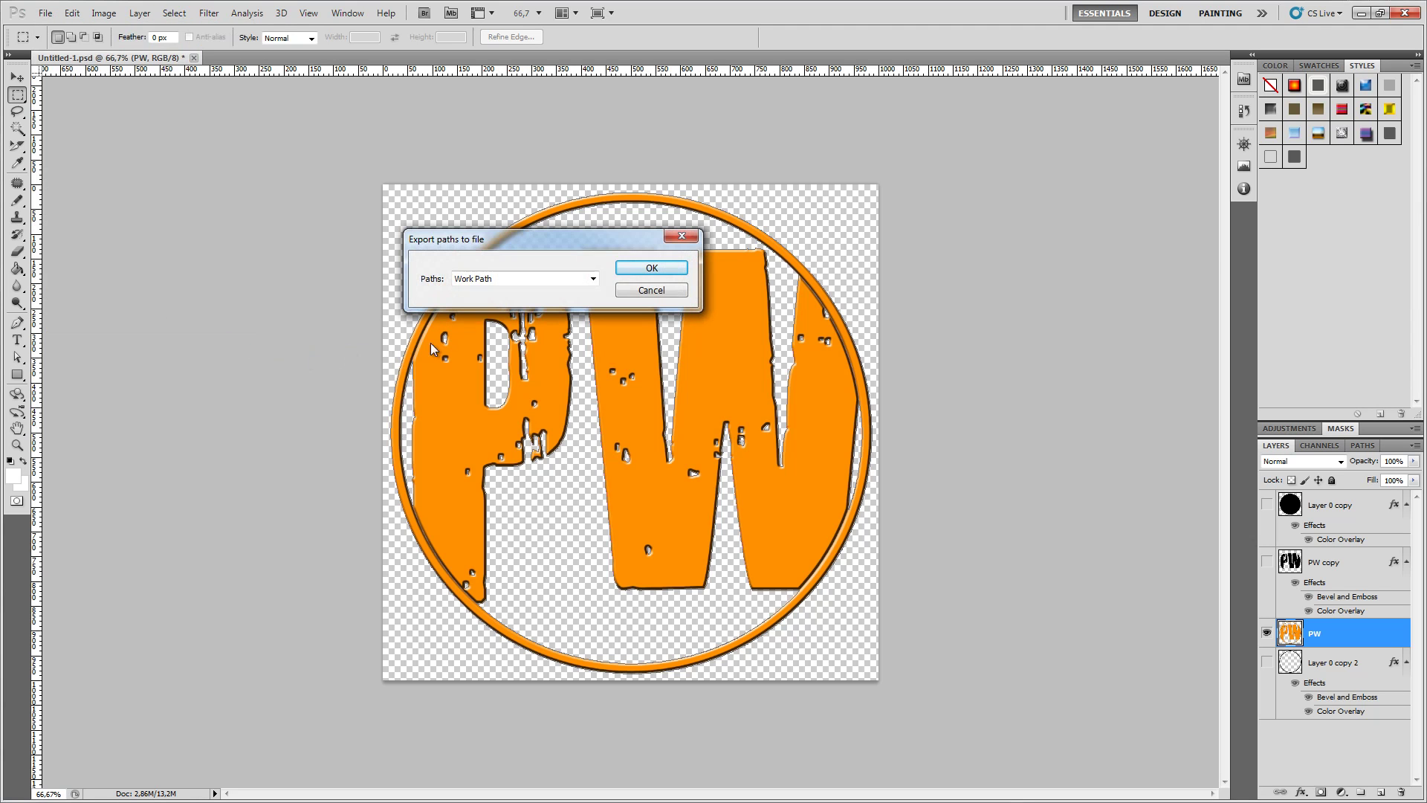
click(554, 277)
click(554, 277)
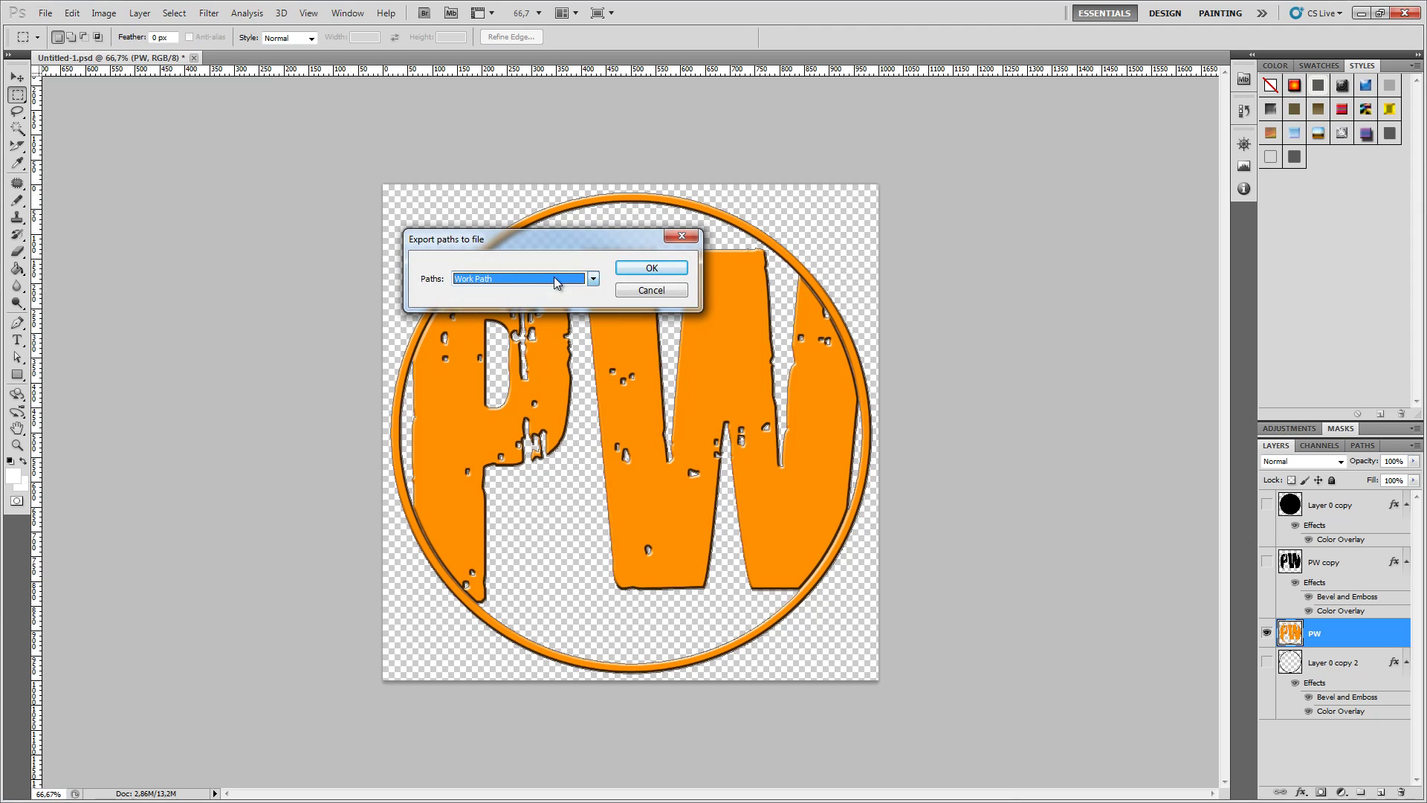
click(629, 269)
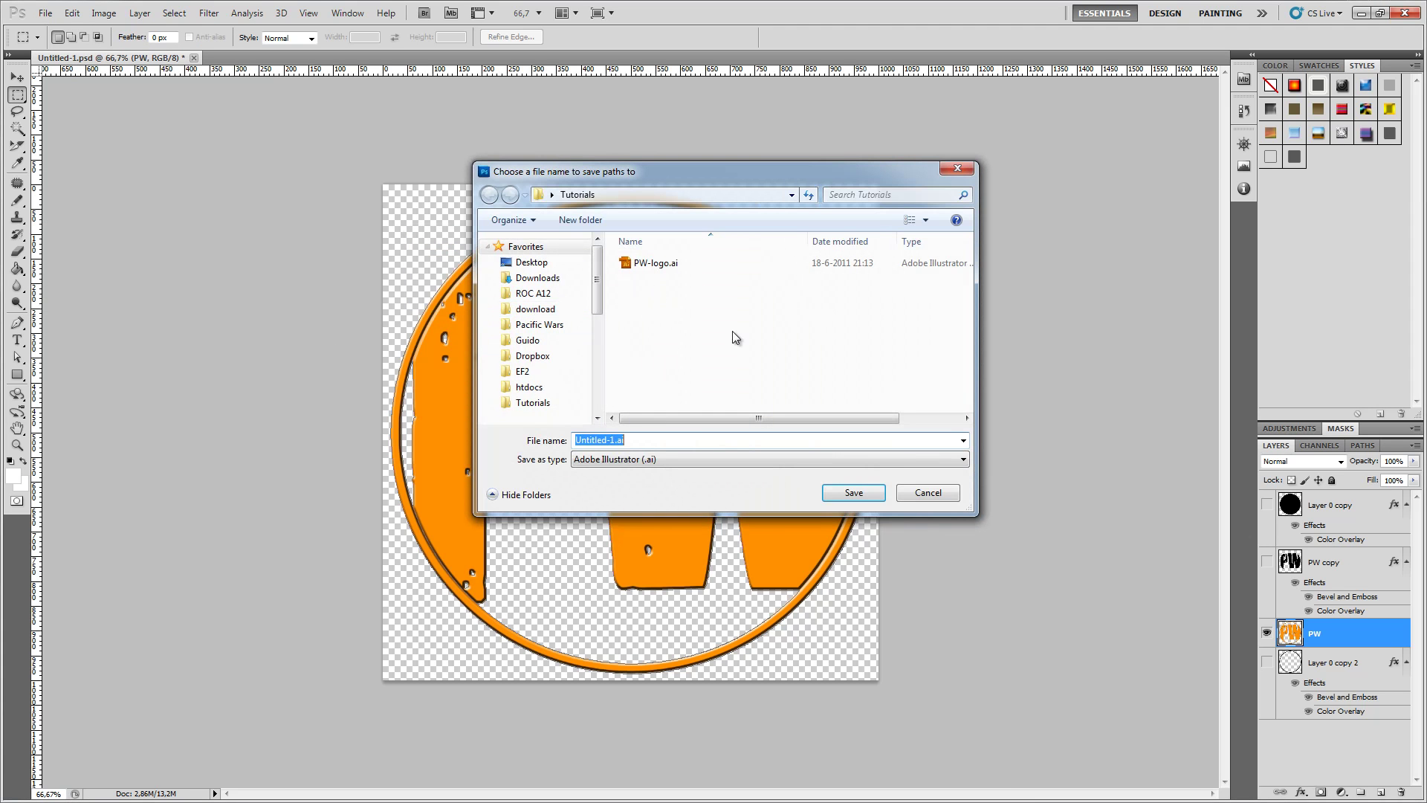
click(733, 338)
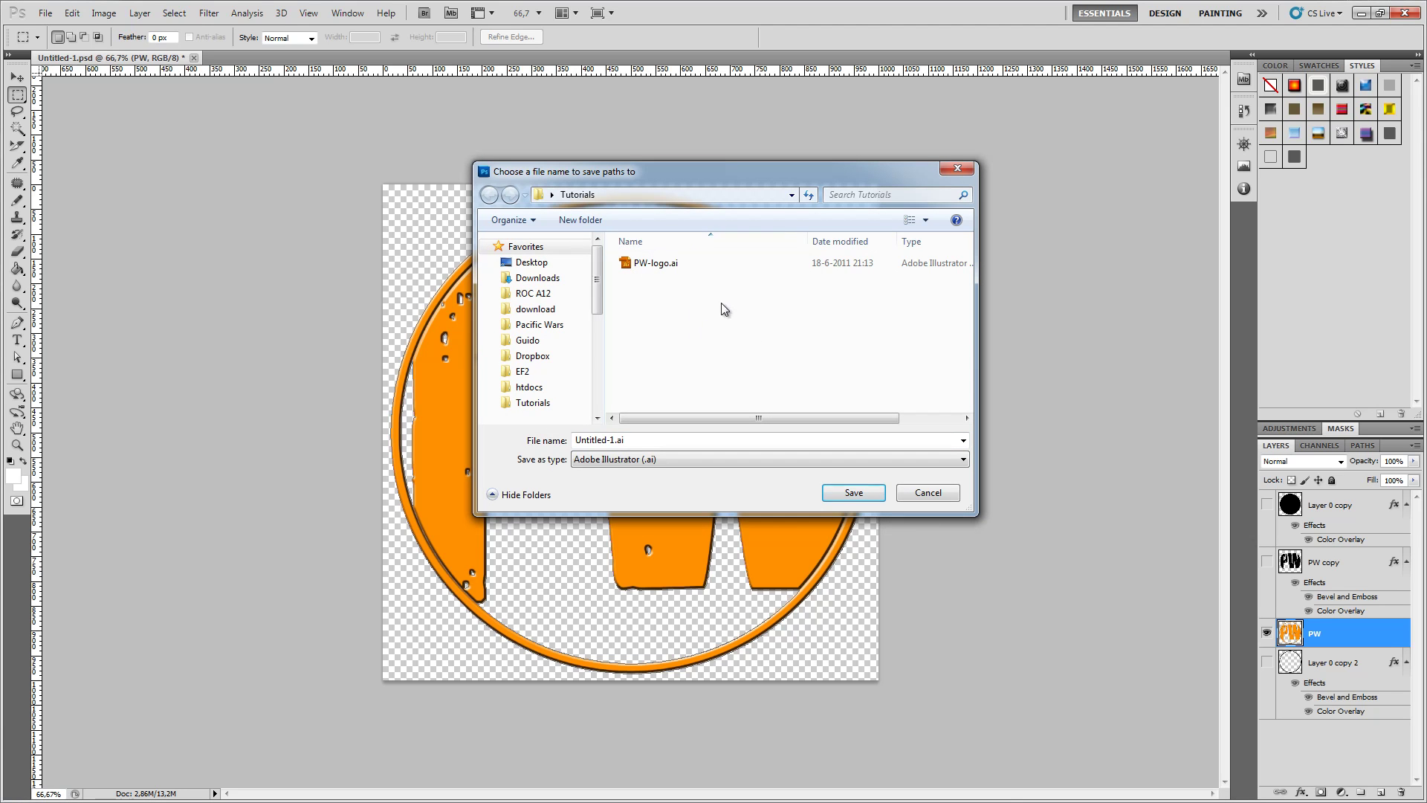
click(637, 265)
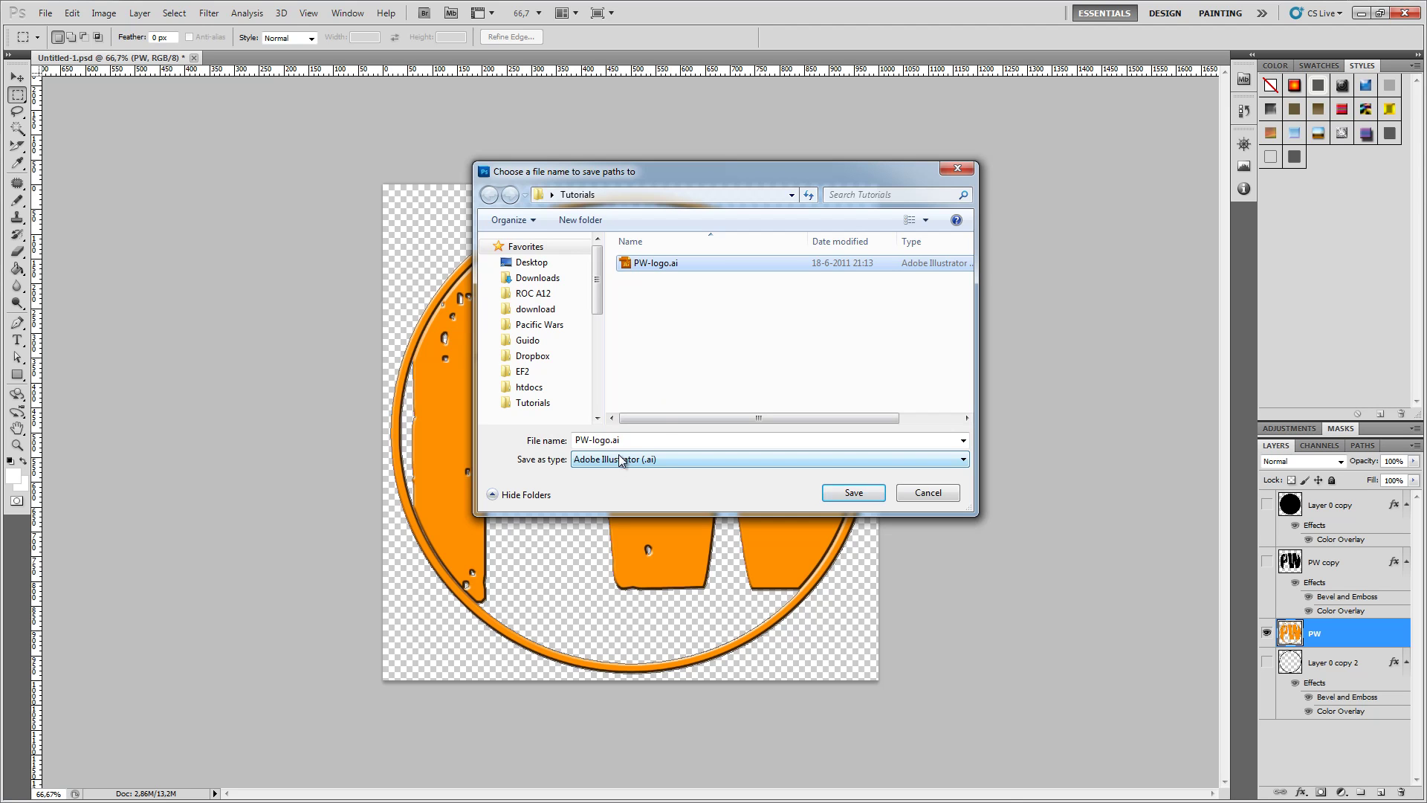
click(841, 489)
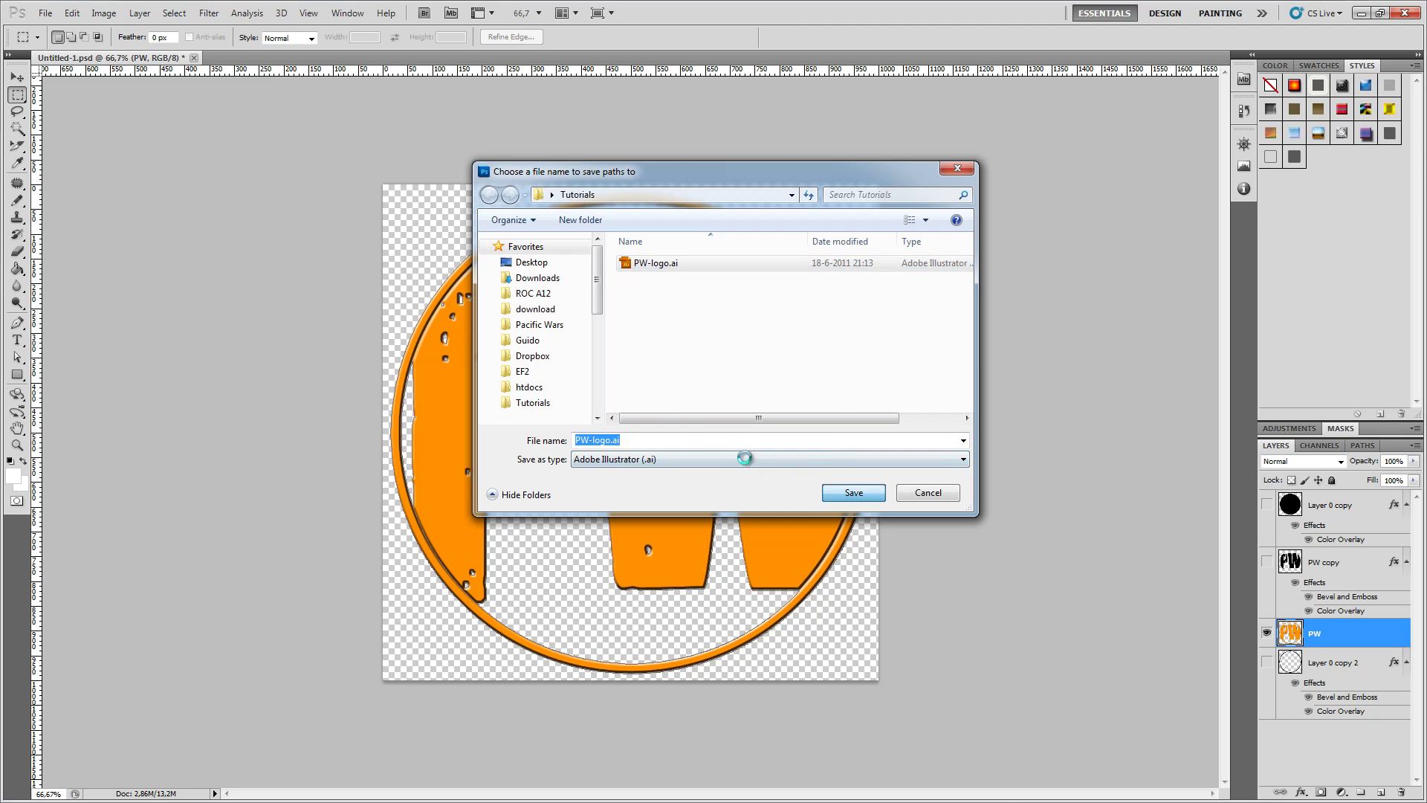
click(758, 409)
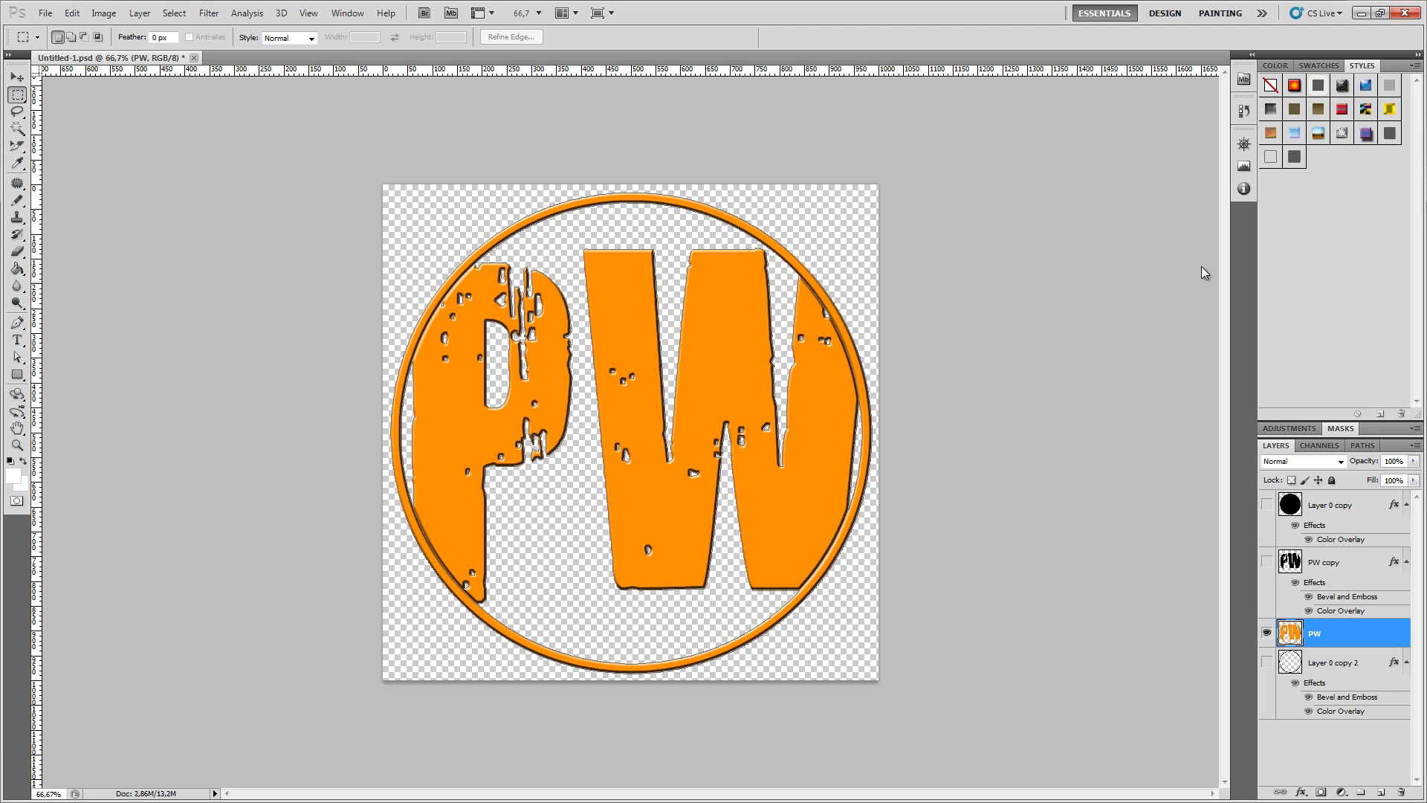
Step: Open PW-logo.ai in Cinema 4D and accept the Adobe Illustrator Import settings
key(alt+Tab)
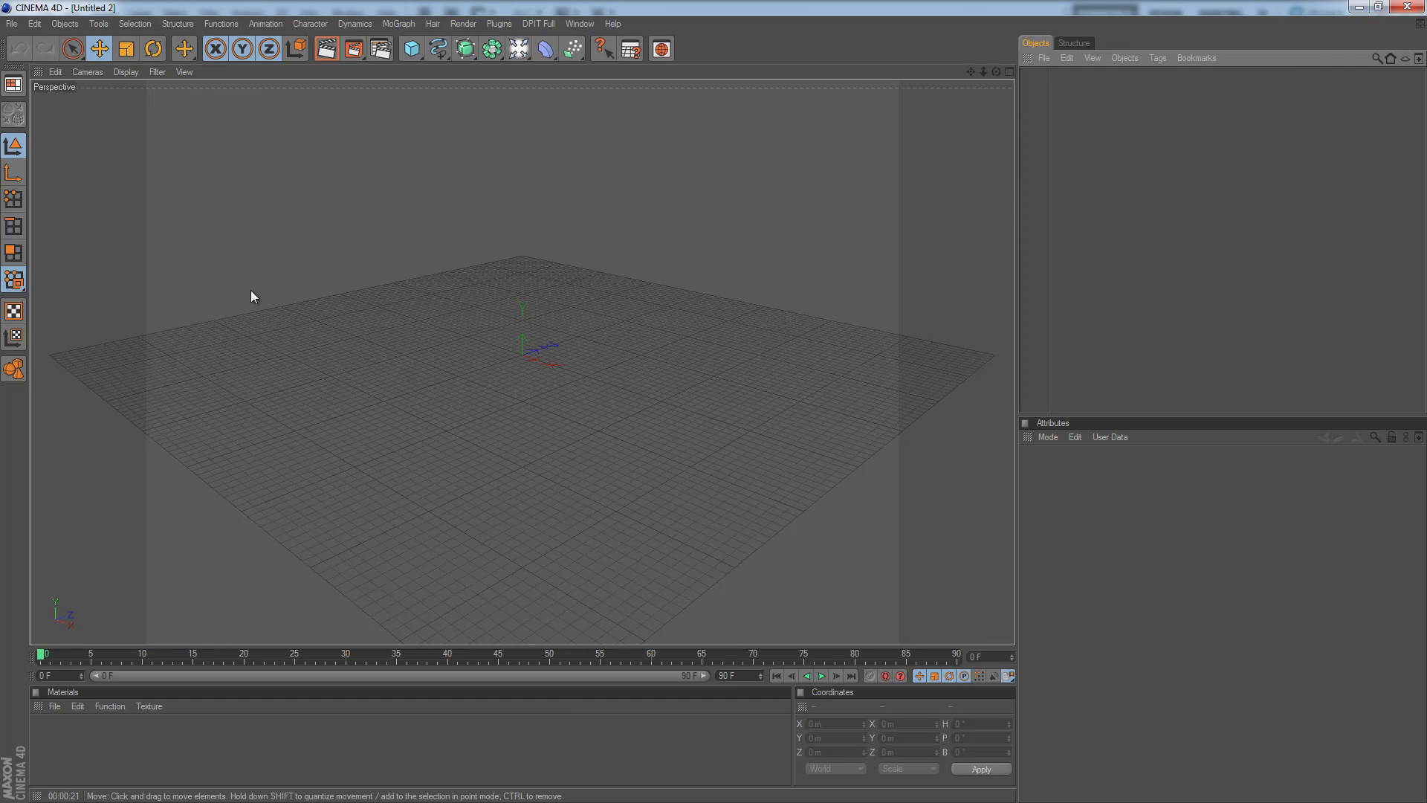
click(12, 24)
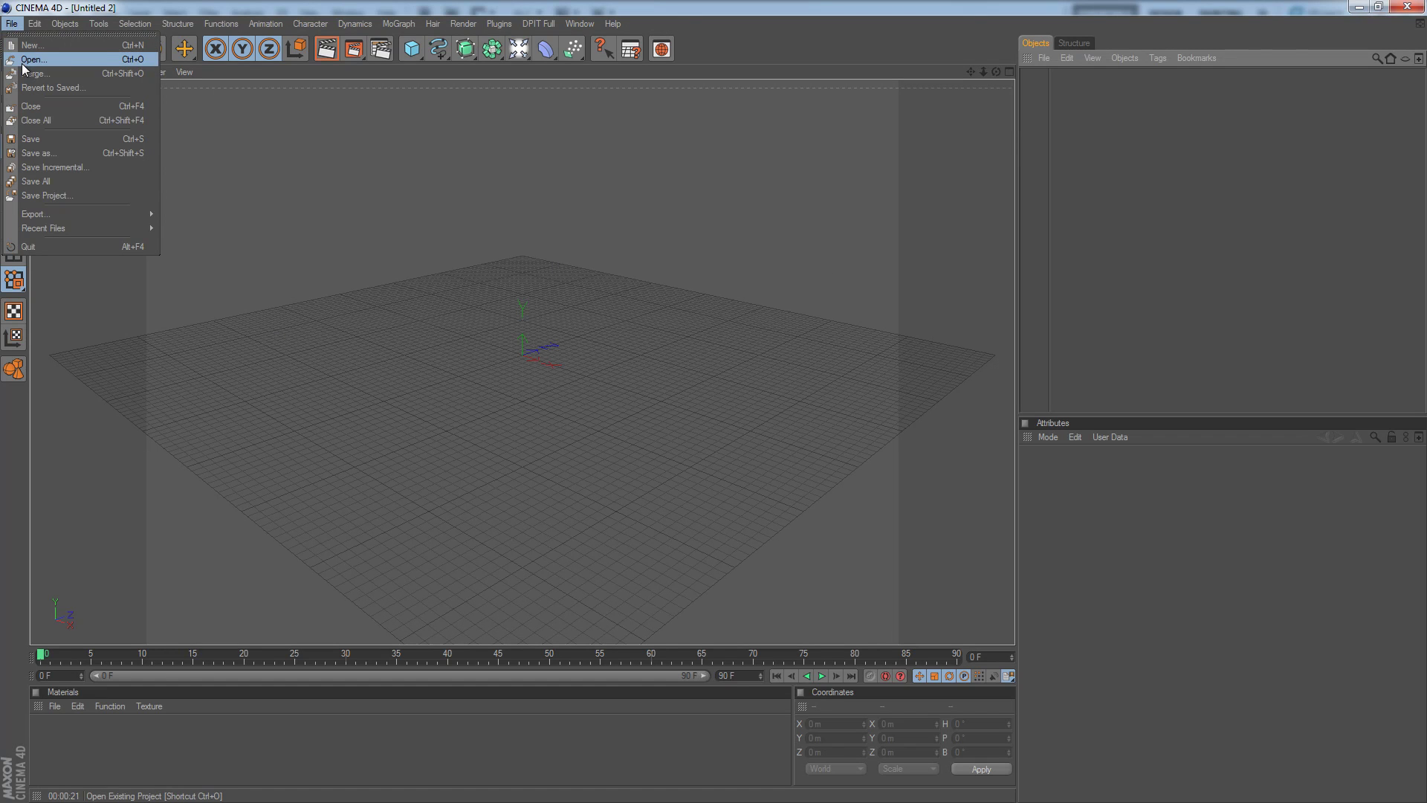
click(24, 69)
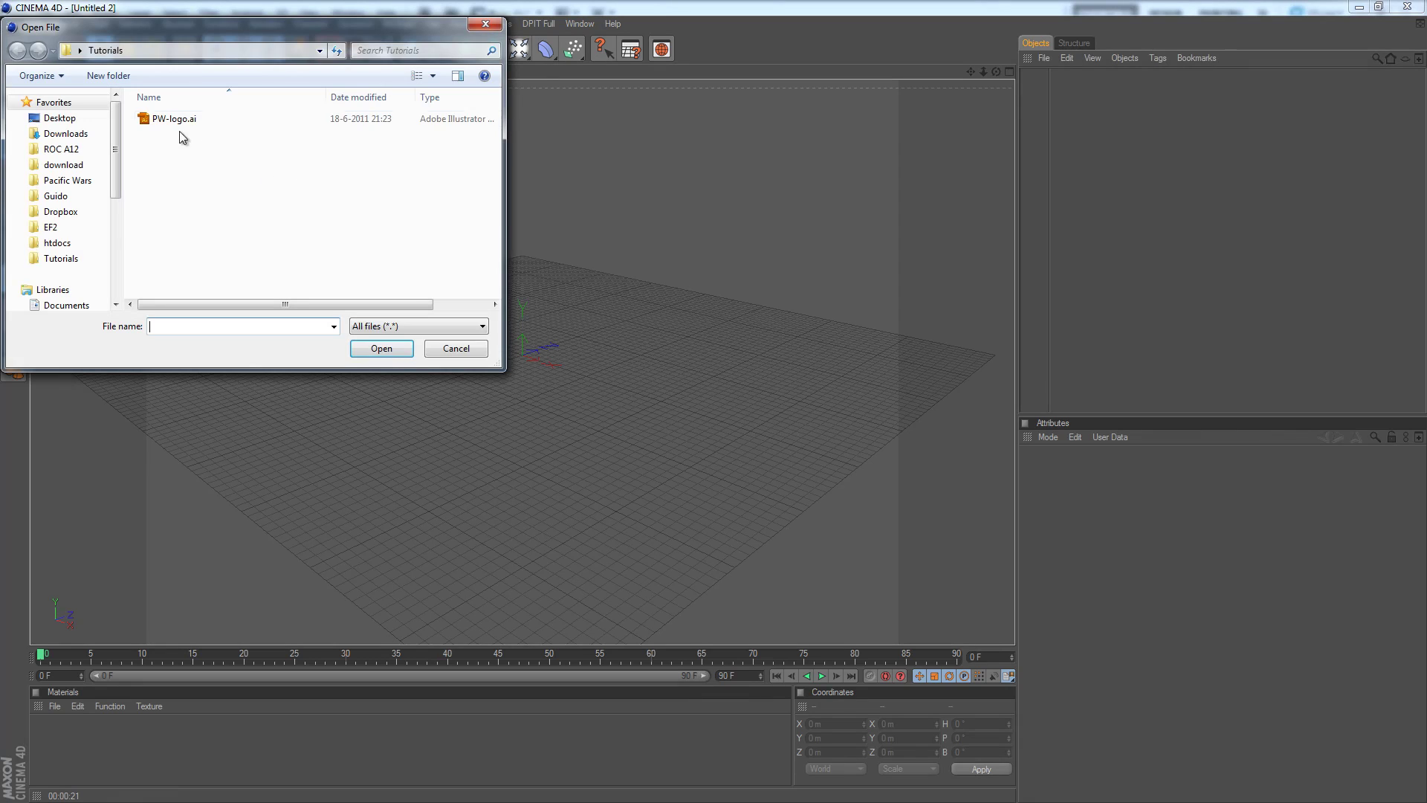
click(154, 119)
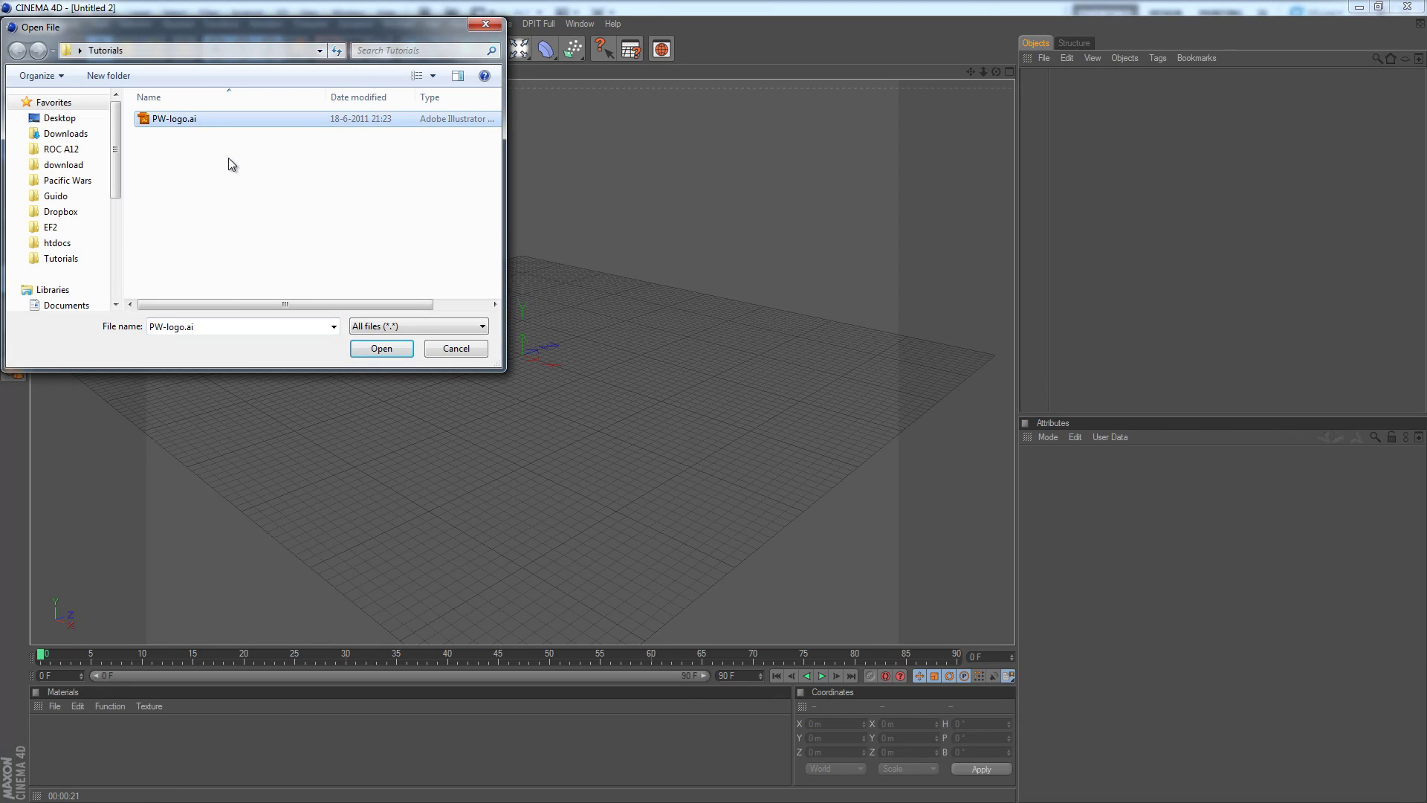
click(382, 349)
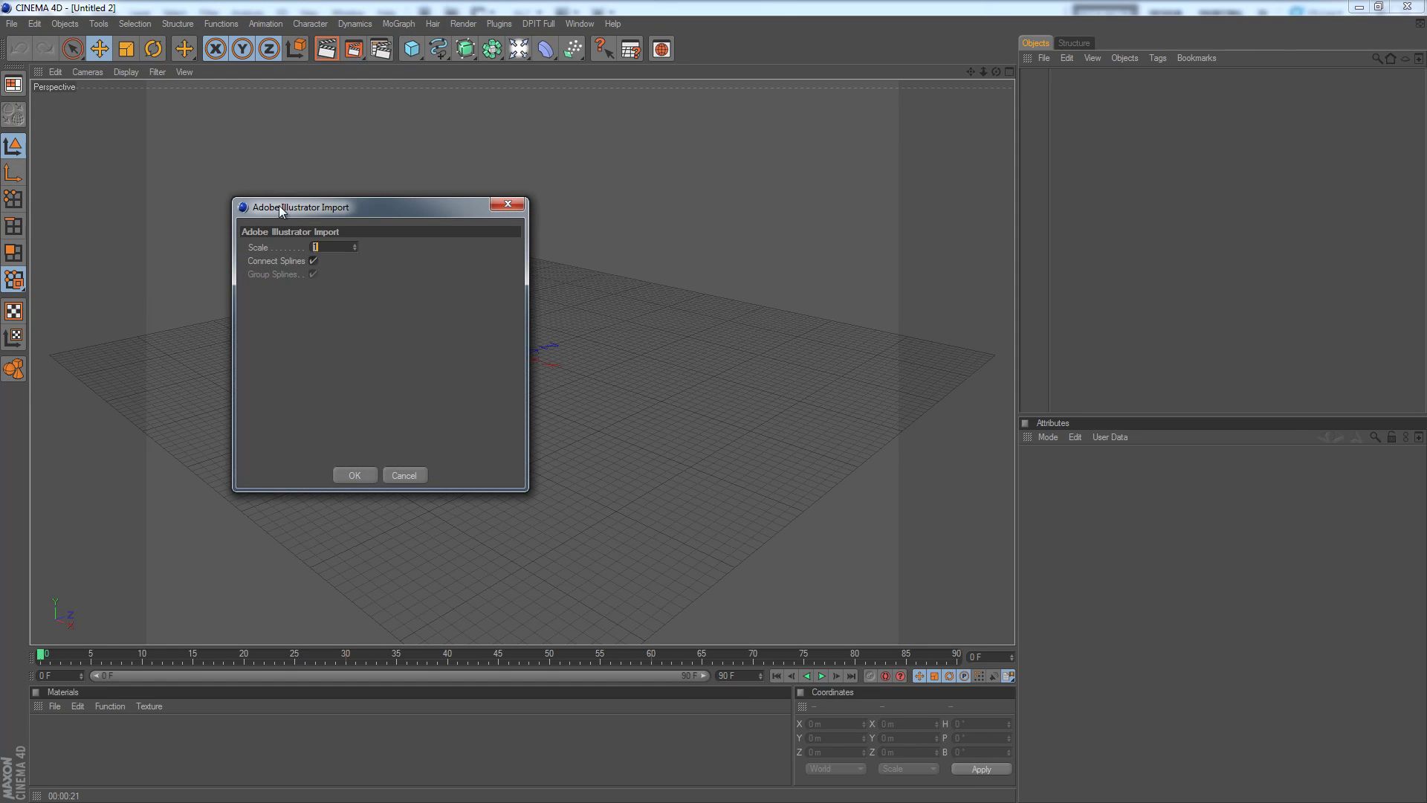
drag(278, 210, 367, 215)
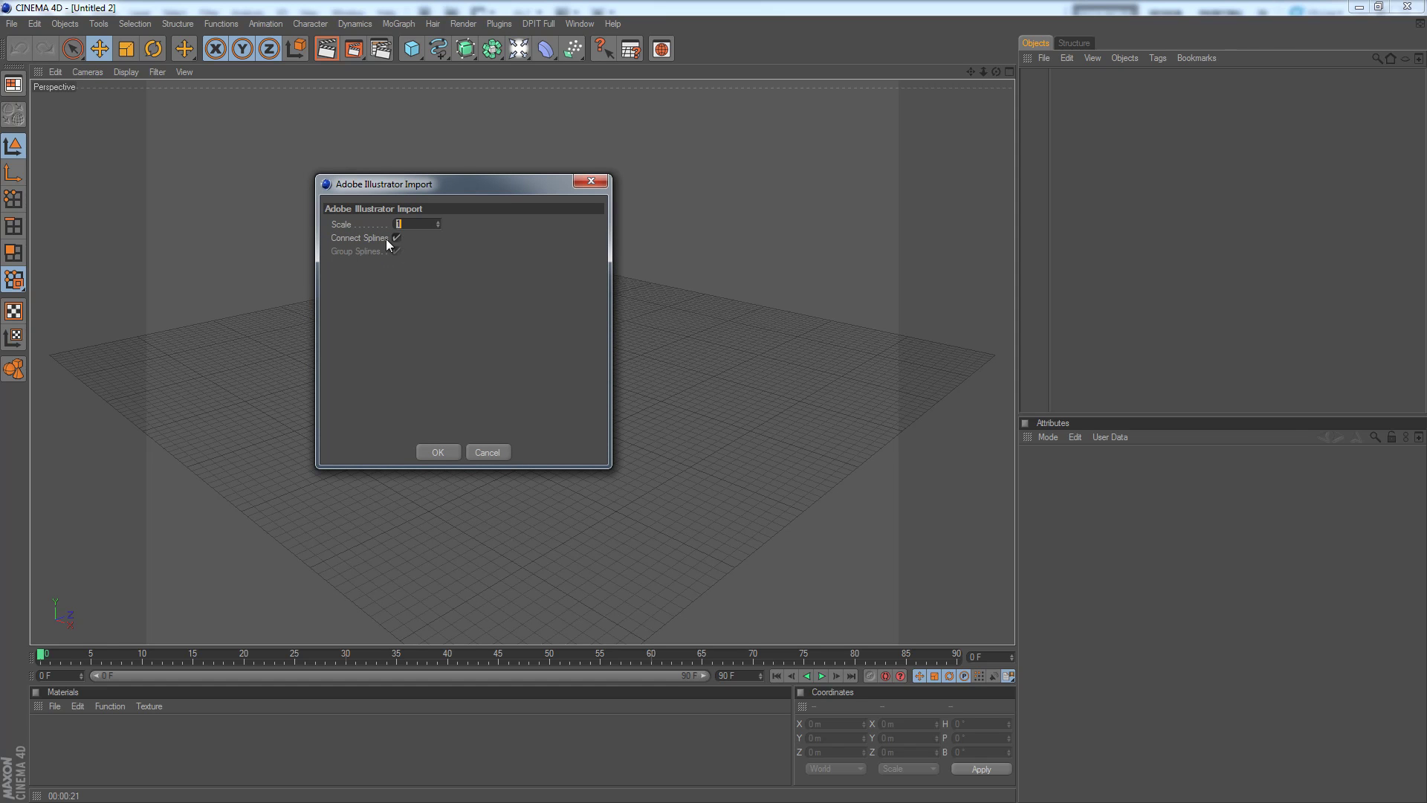
click(438, 453)
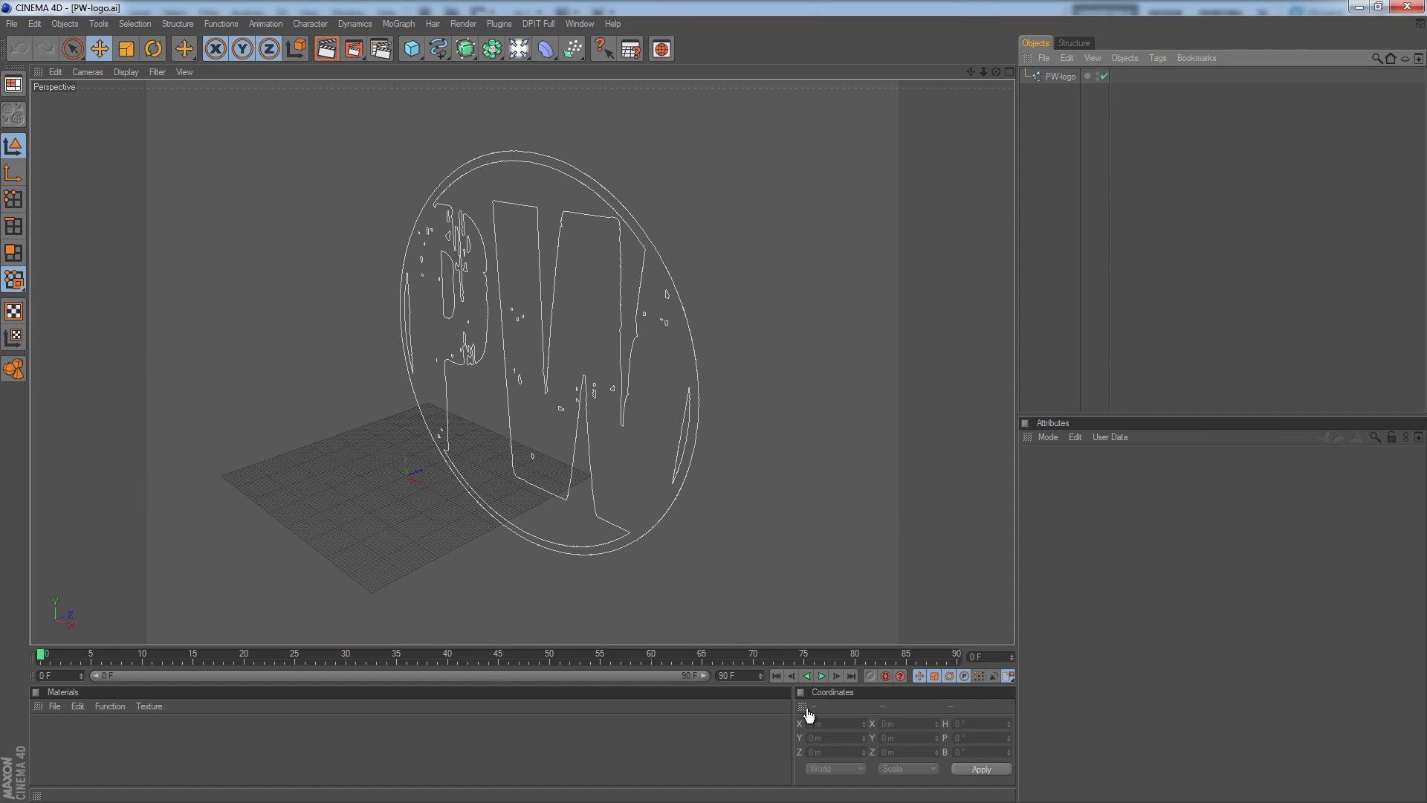
Step: Set the PW-logo spline's X and Y position to 0 m, then frame it with H
click(1056, 77)
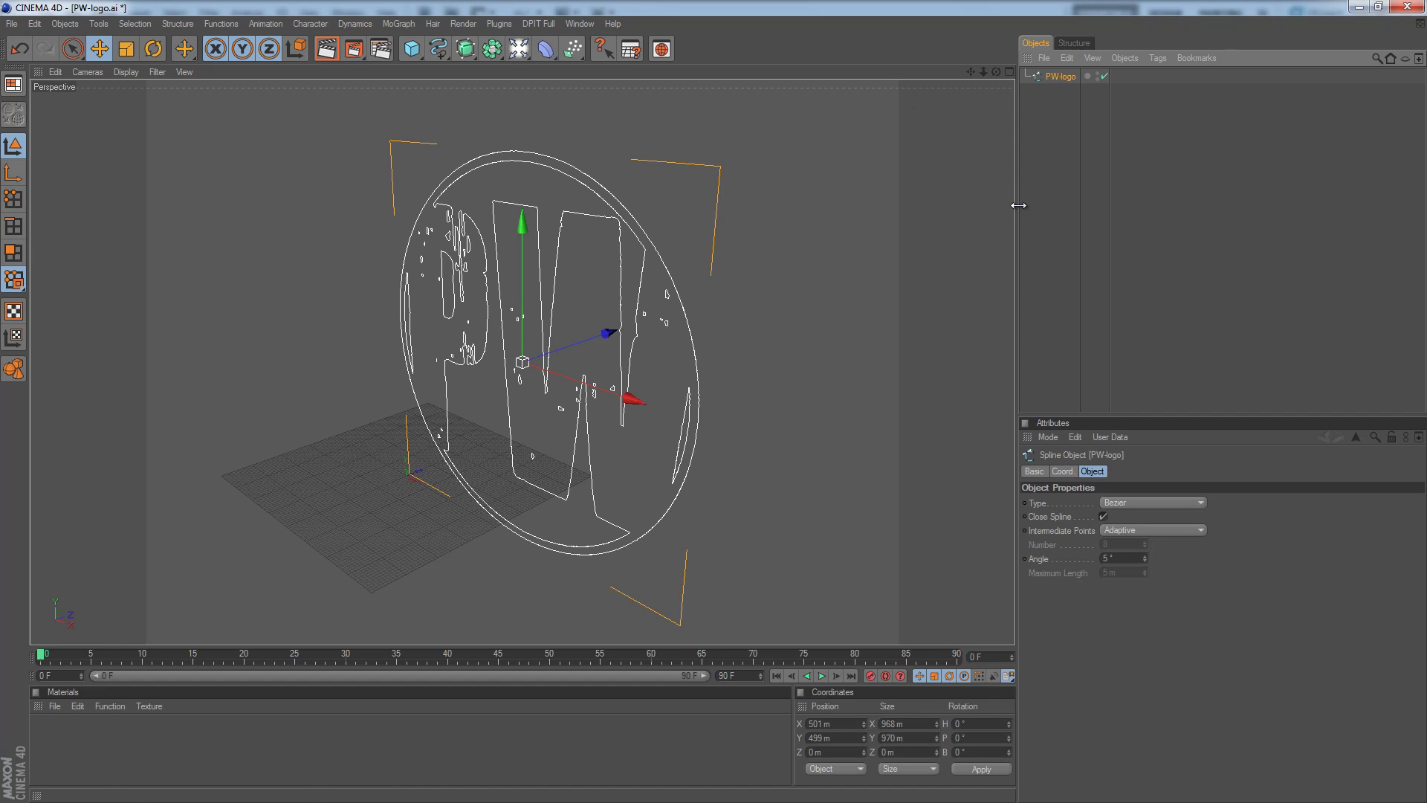
double_click(829, 739)
text(0)
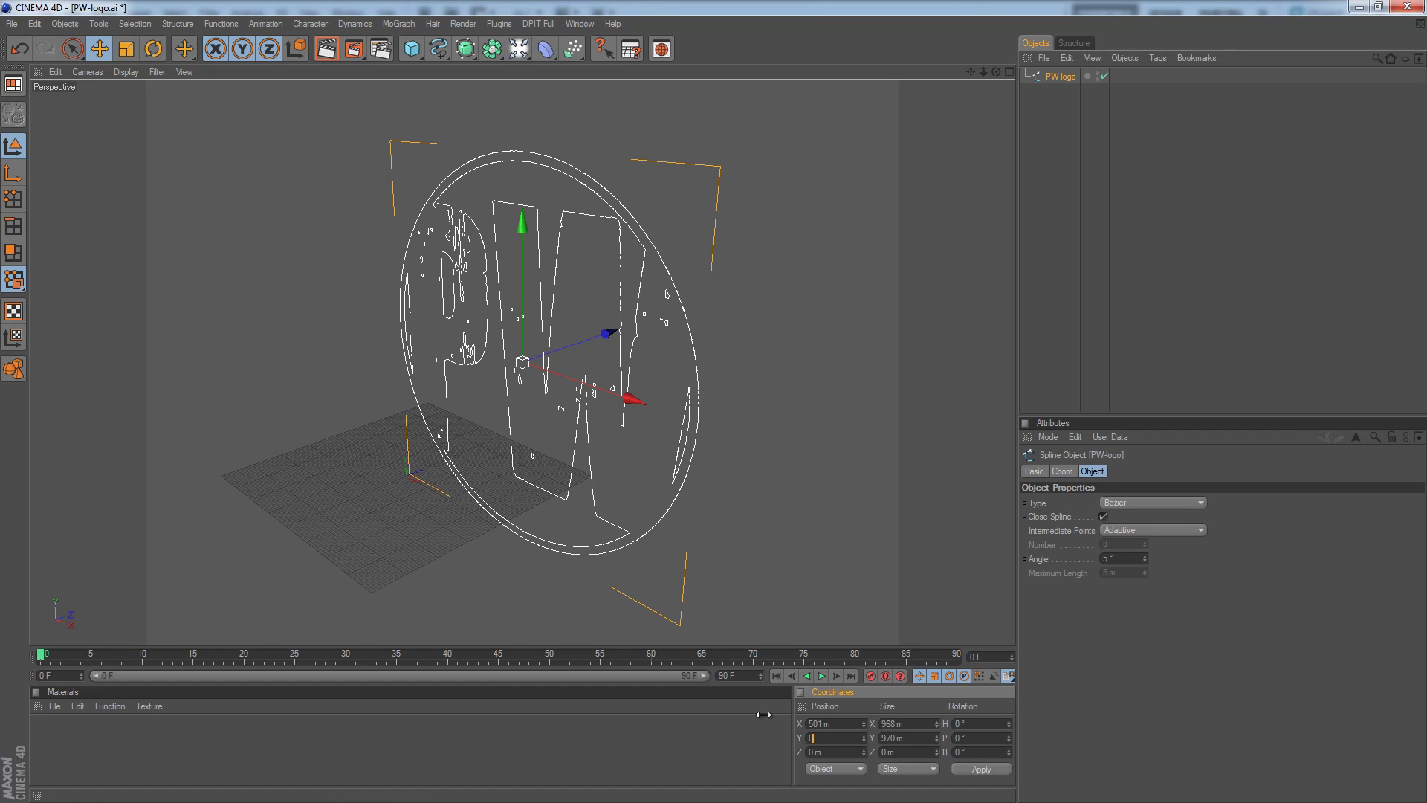
key(shift+Tab)
text(0)
click(981, 769)
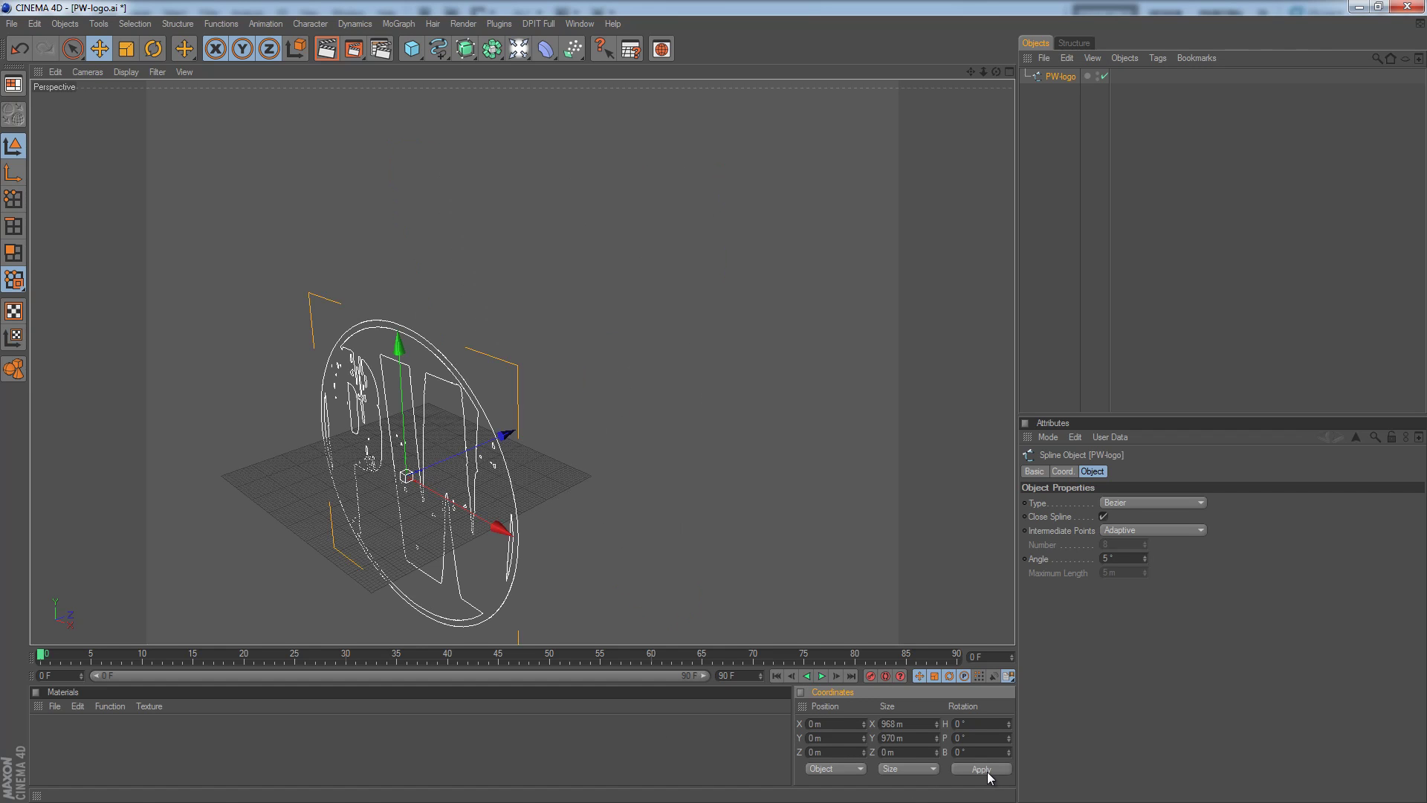
key(h)
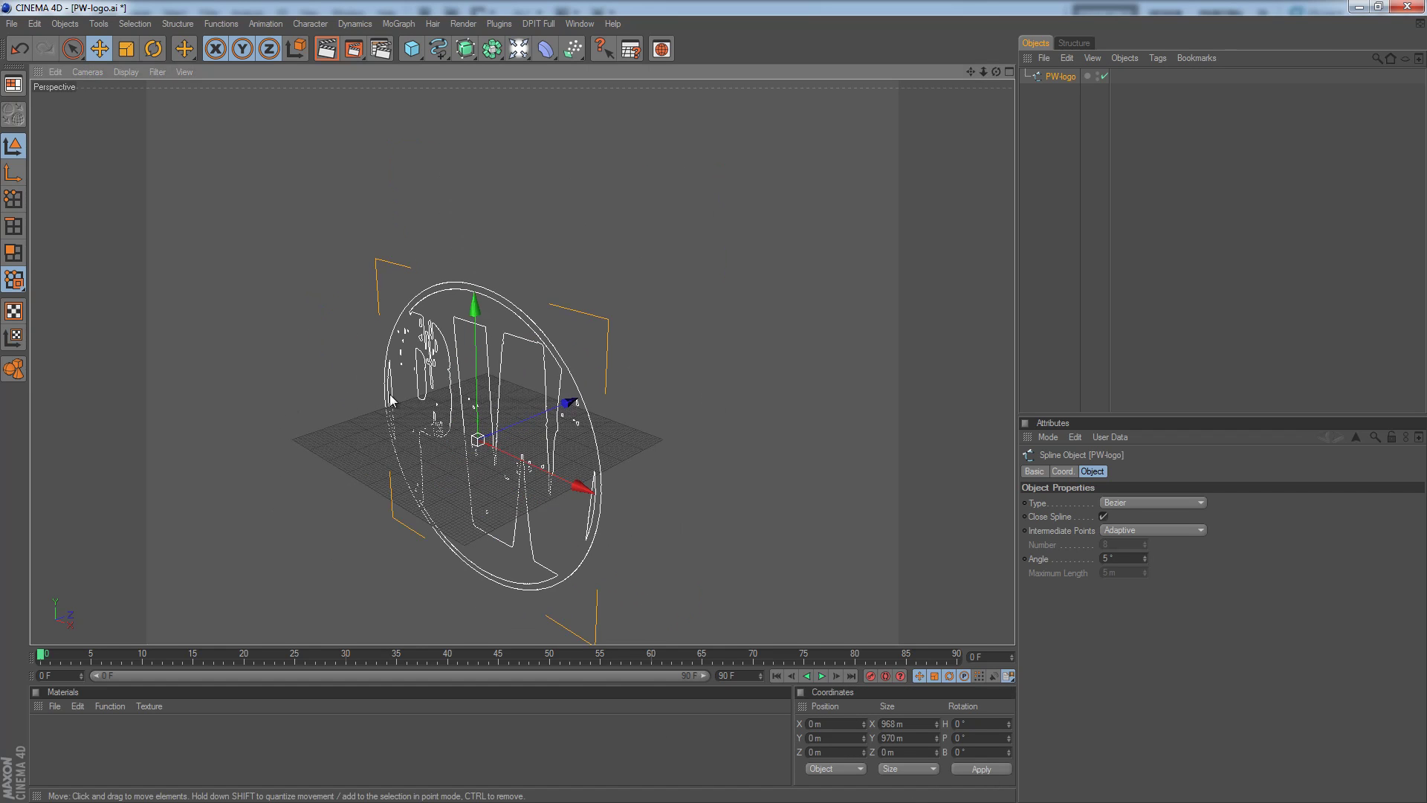
mouse_move(719, 400)
alt+mouse_down()
mouse_move(414, 416)
mouse_move(760, 404)
mouse_move(712, 402)
alt+mouse_up()
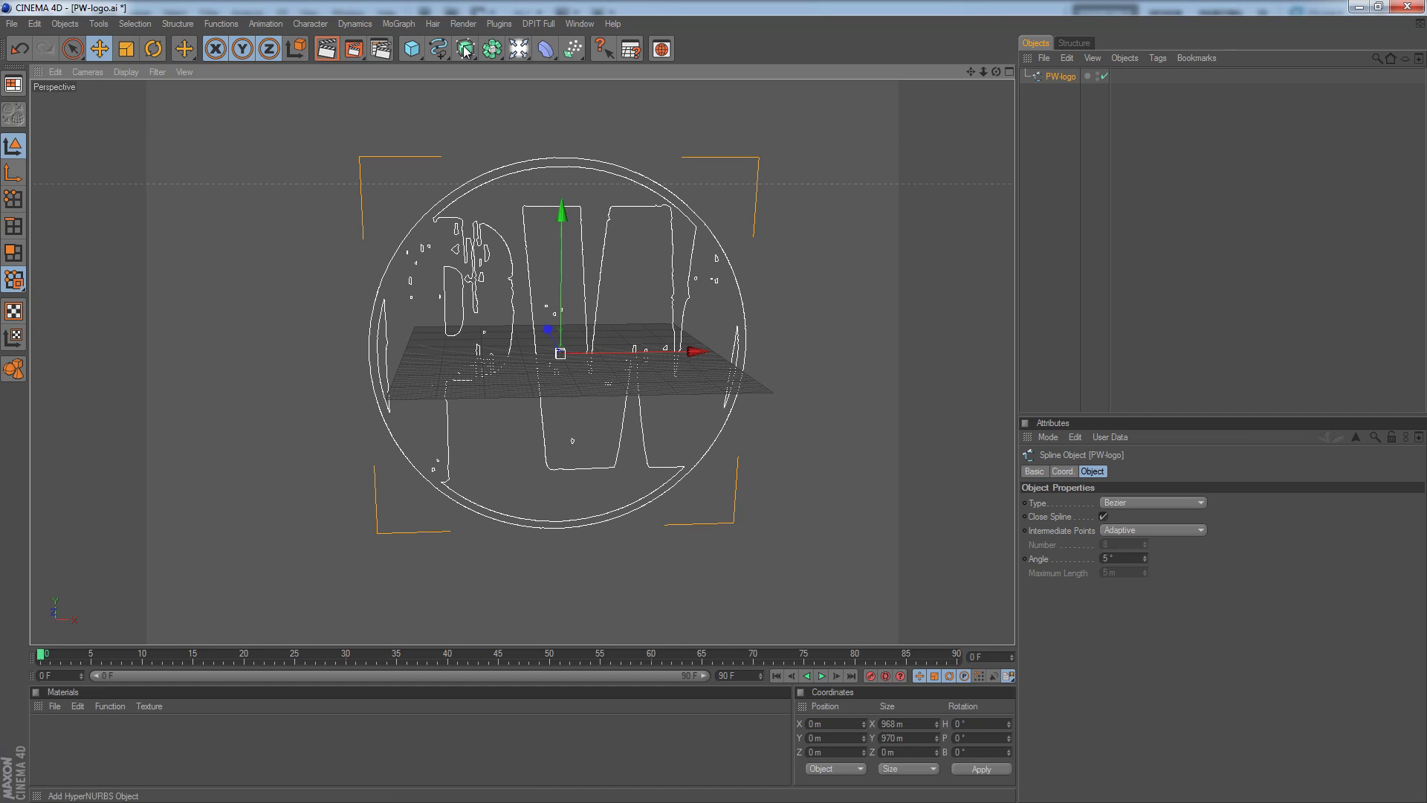
Step: Put PW-logo under an Extrude NURBS and raise the extrusion depth from 20 m to 50 m
drag(465, 50, 618, 65)
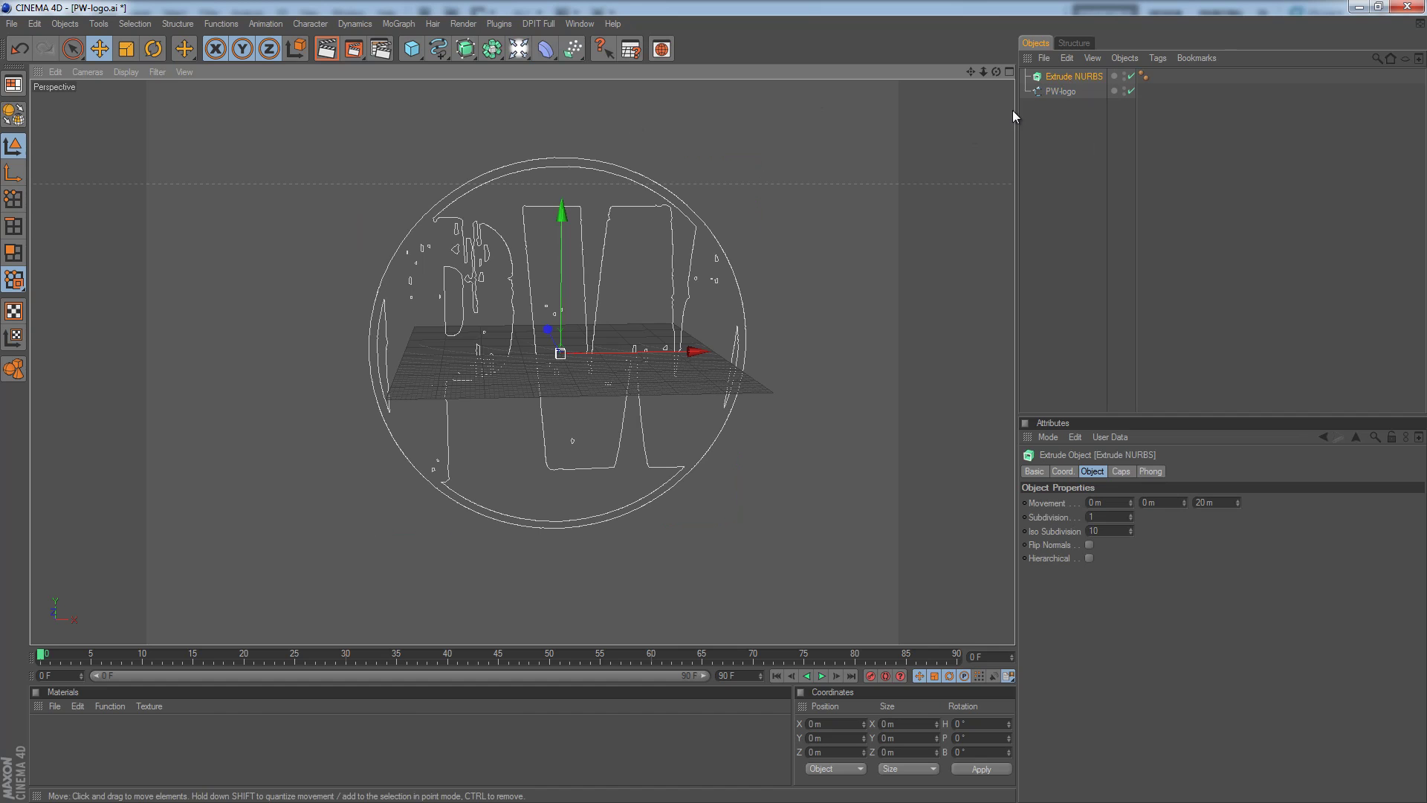
drag(1069, 92, 1066, 76)
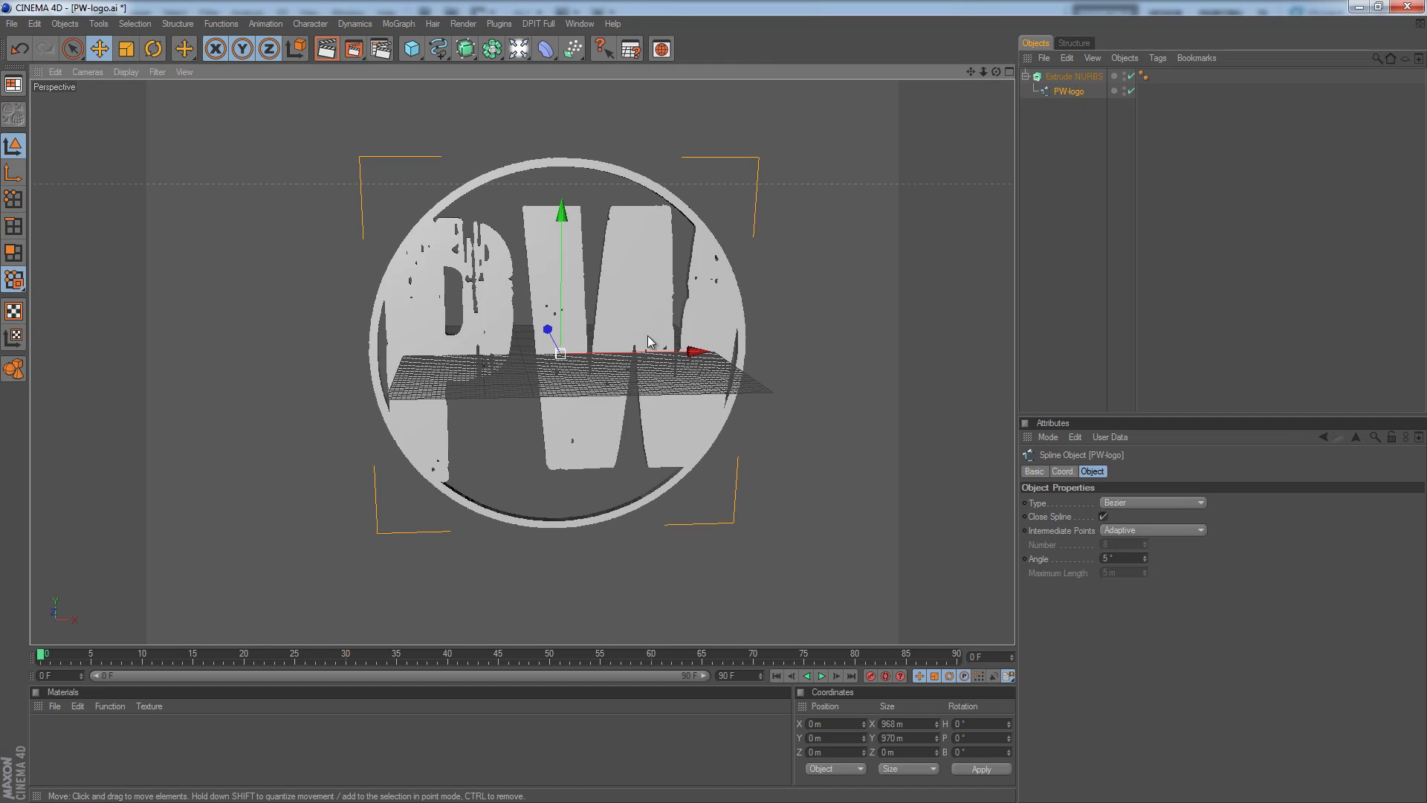
alt+drag(649, 336, 719, 395)
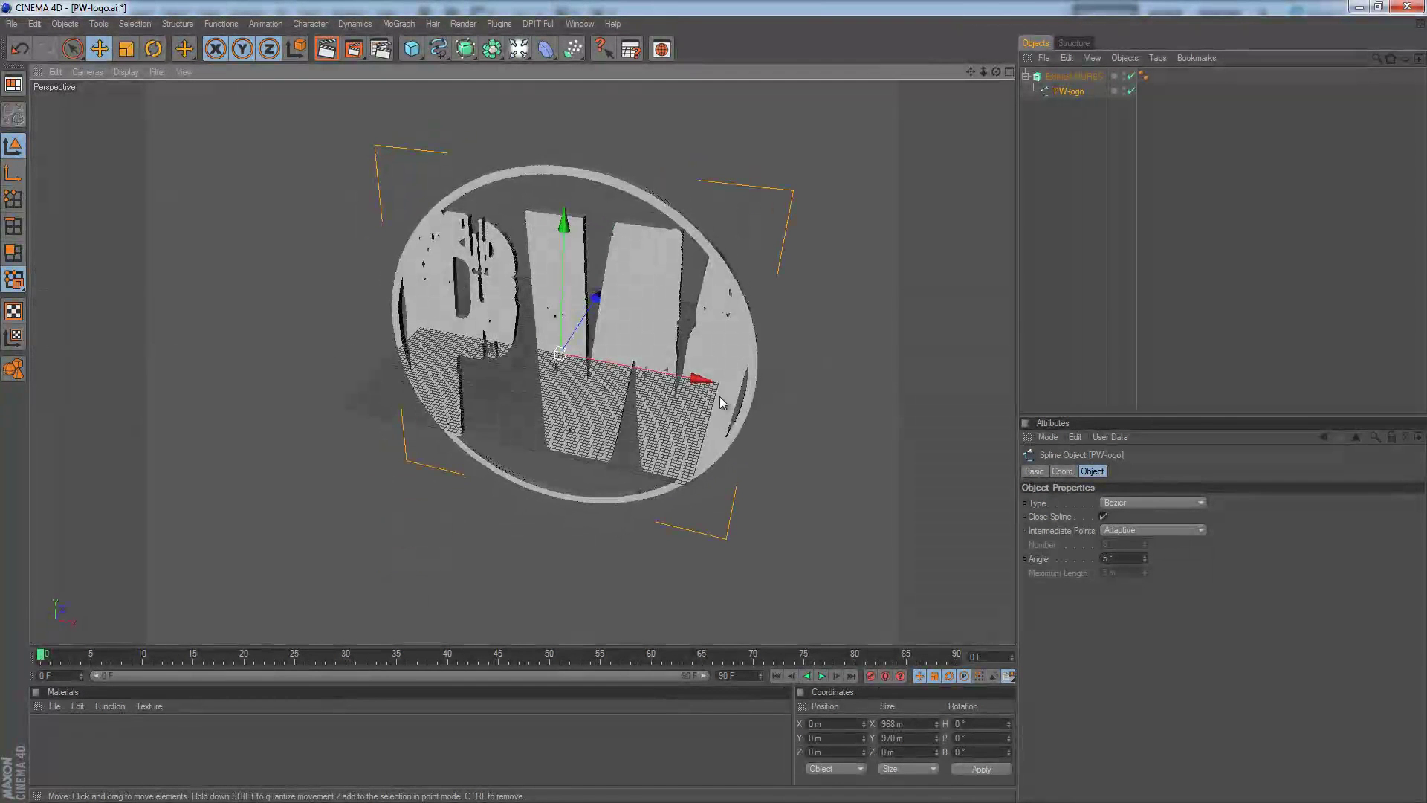
click(1073, 75)
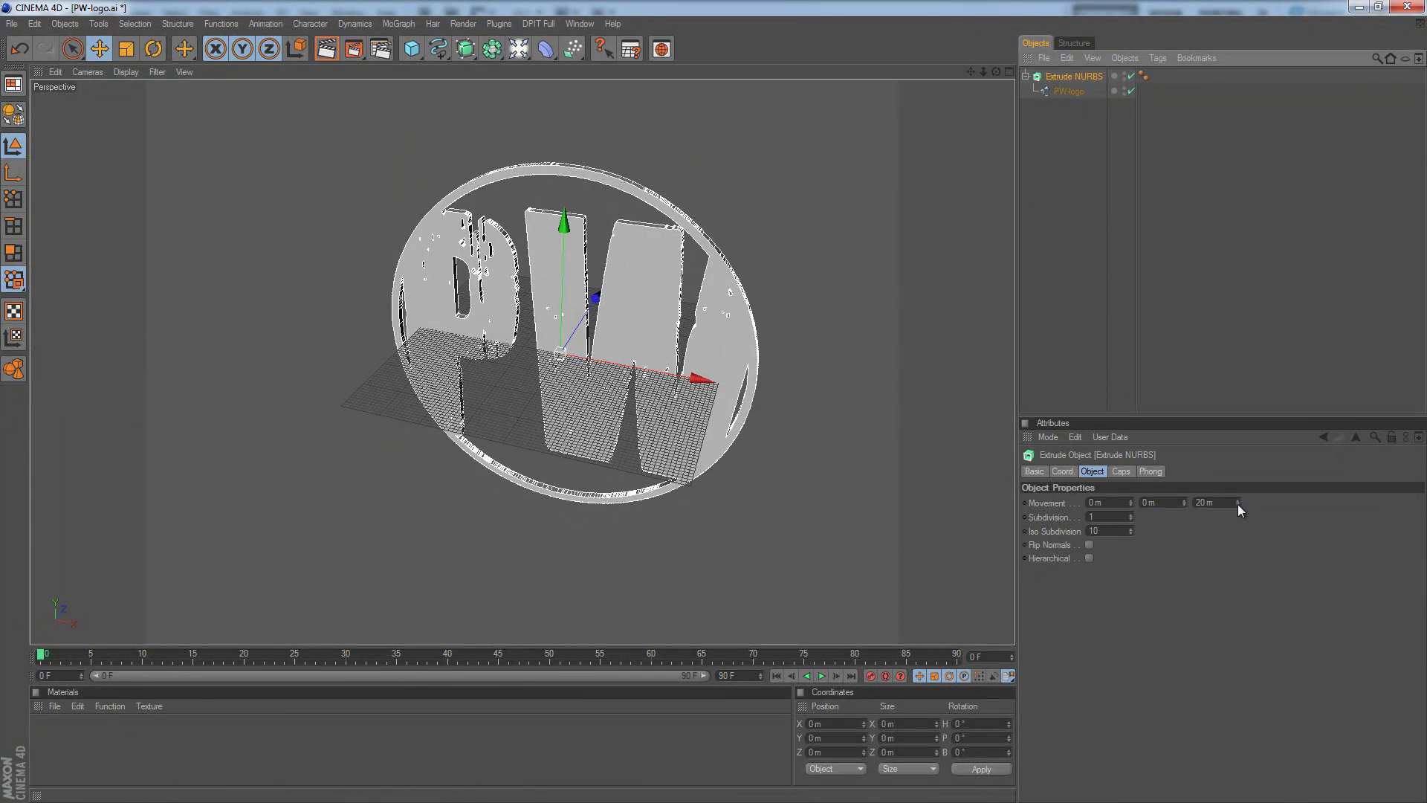
drag(1238, 504, 1234, 355)
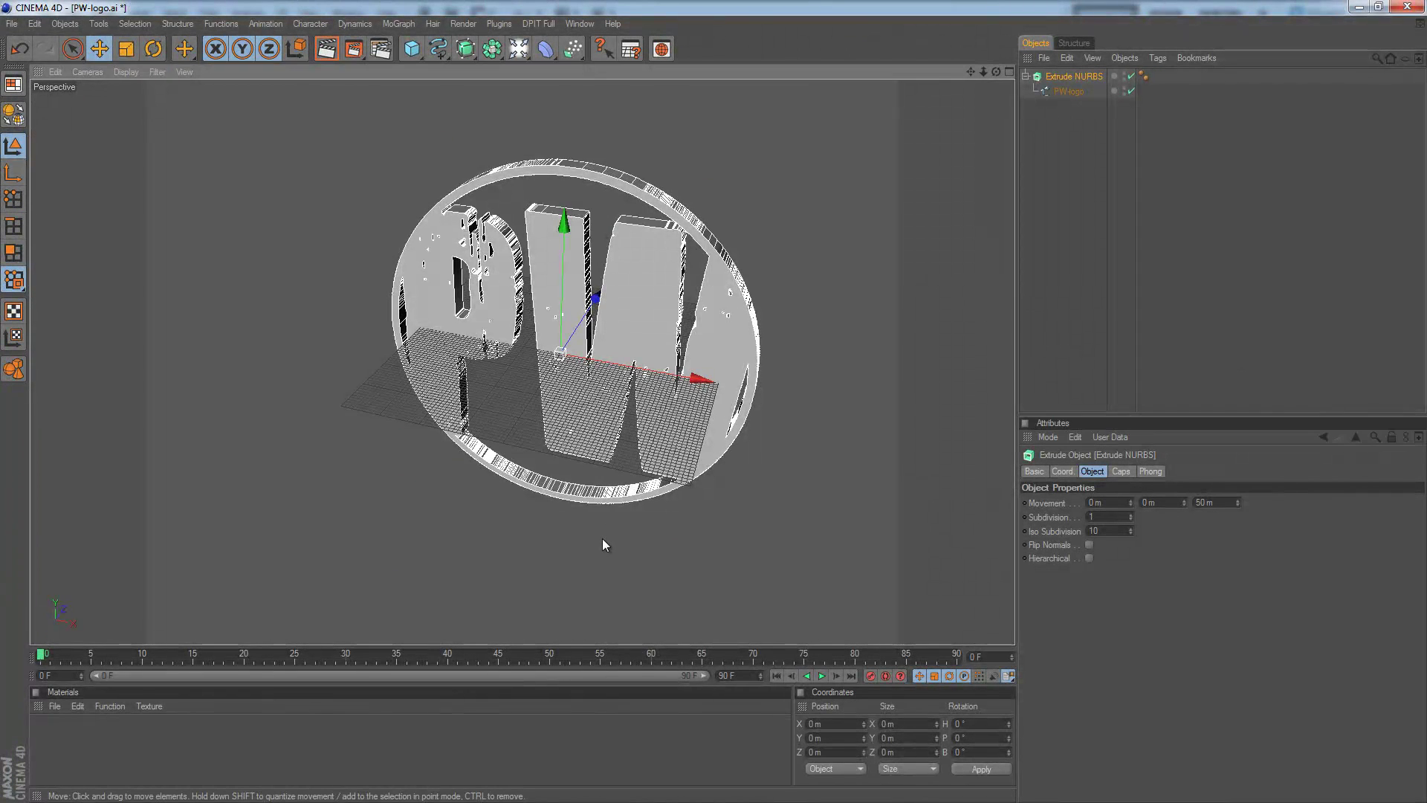
alt+drag(866, 443, 713, 399)
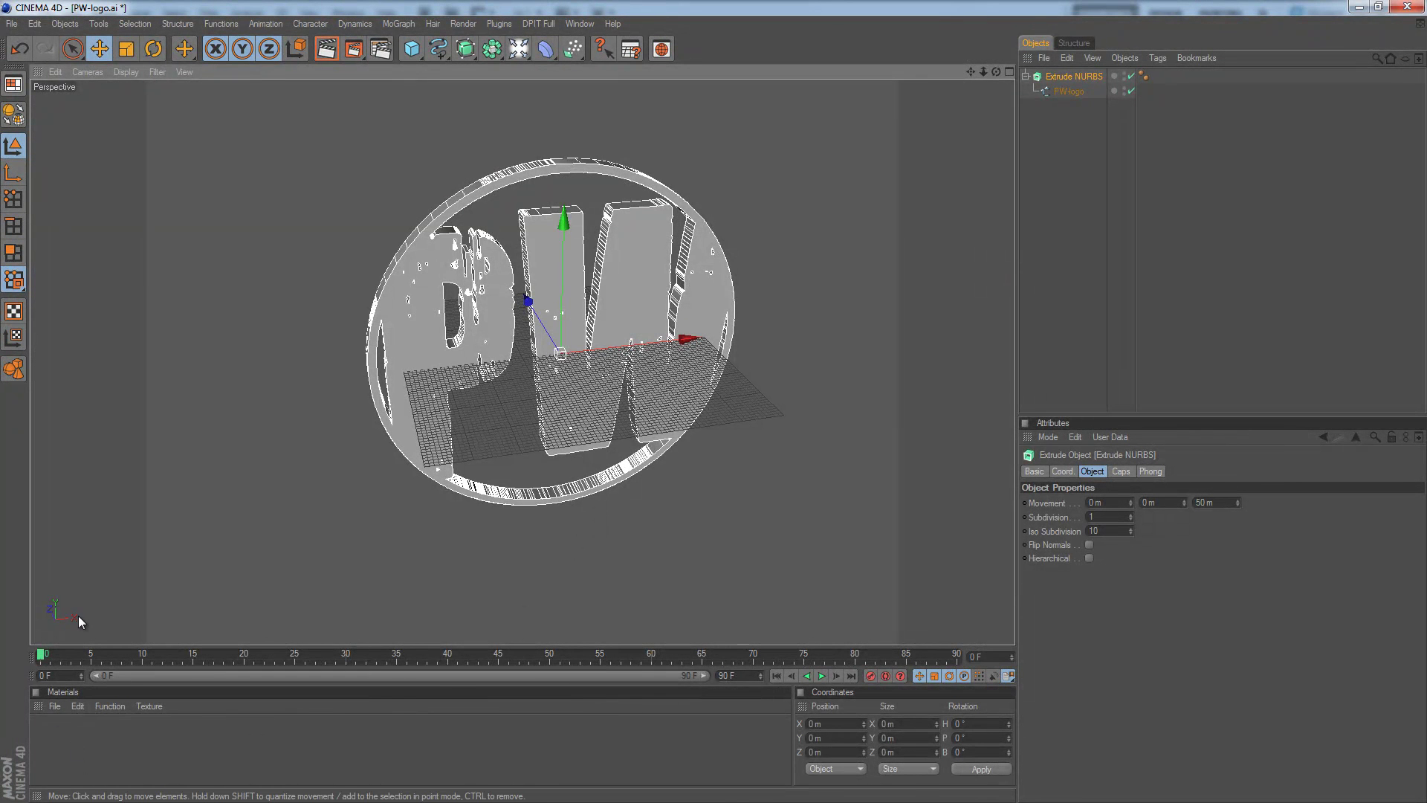
Step: Add the Global Illumination effect in the render settings
key(ctrl+b)
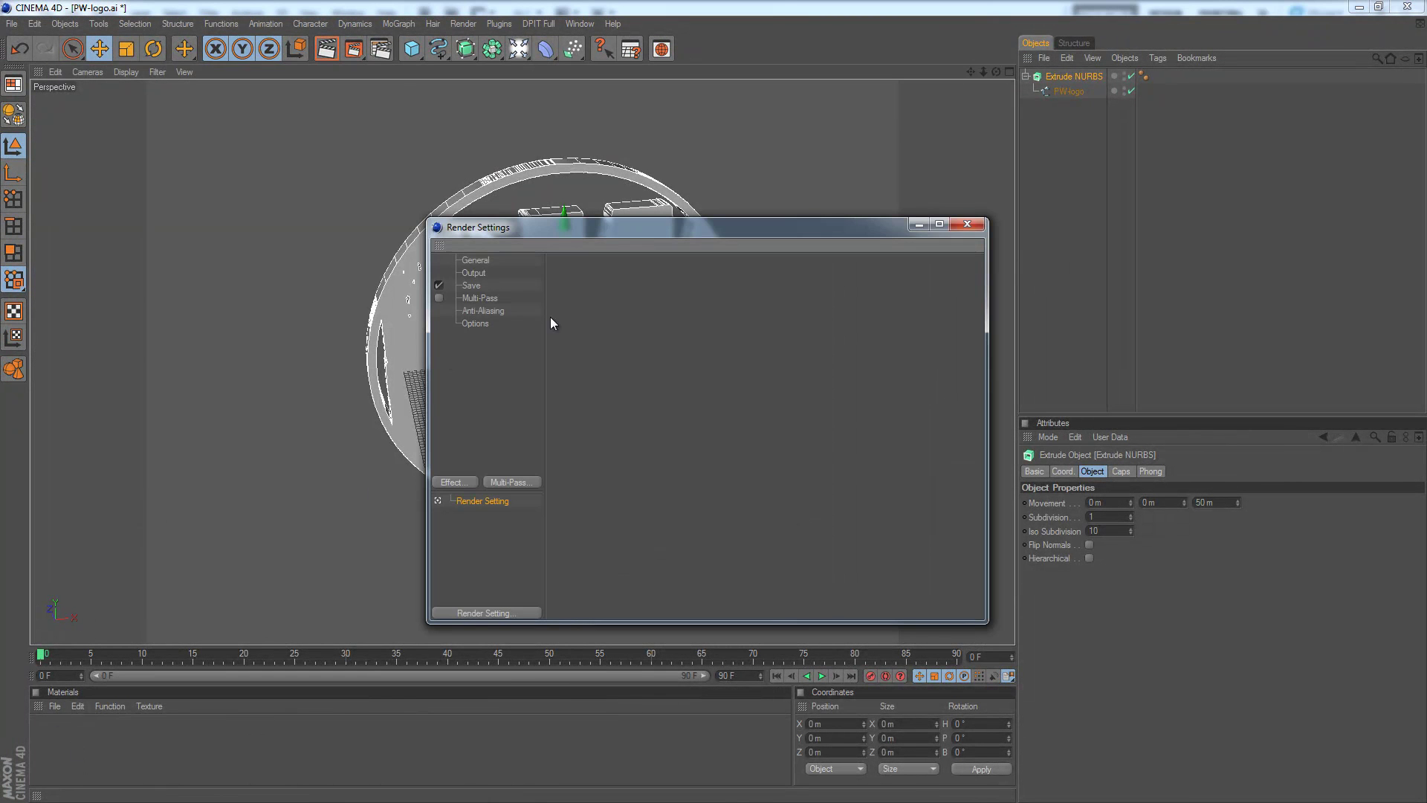
click(457, 481)
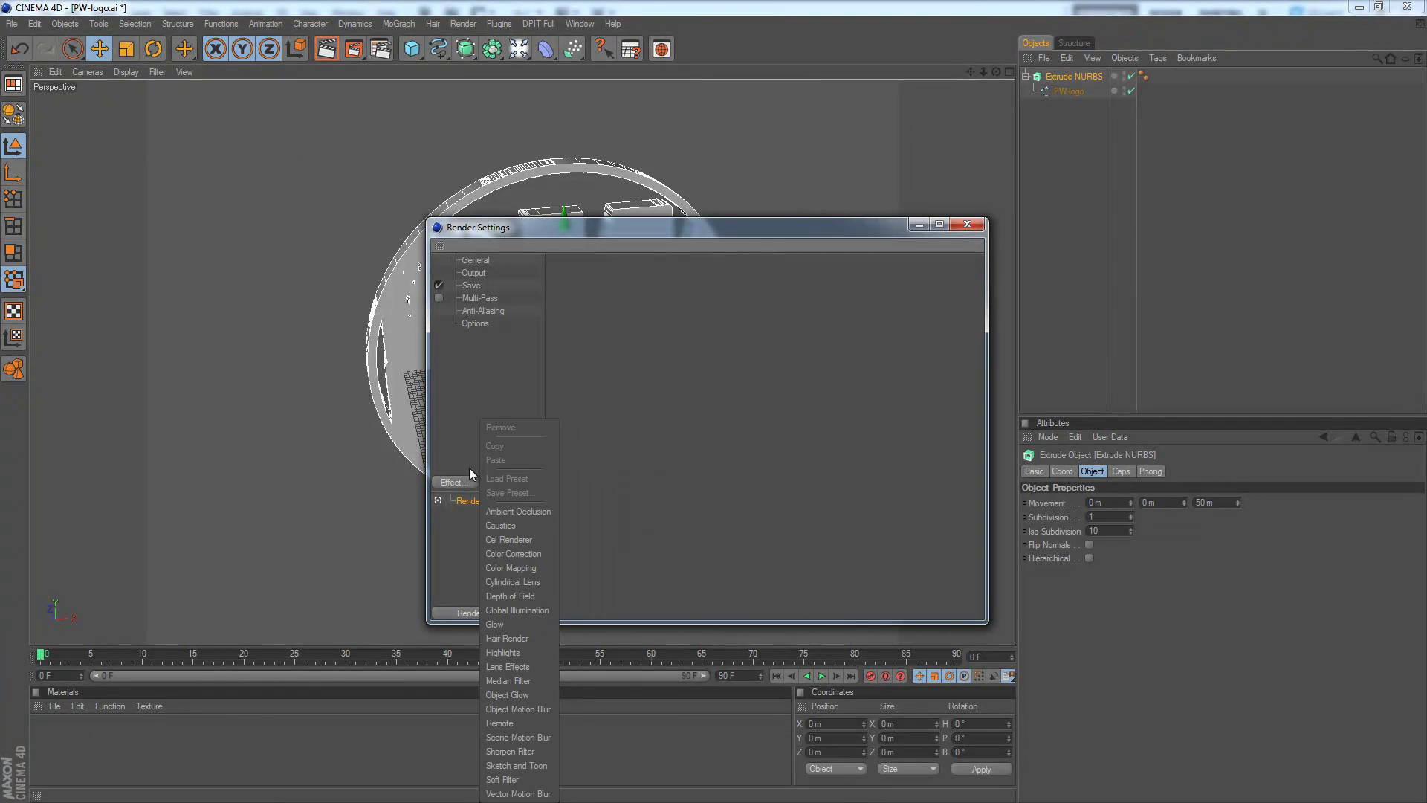
click(523, 611)
click(966, 224)
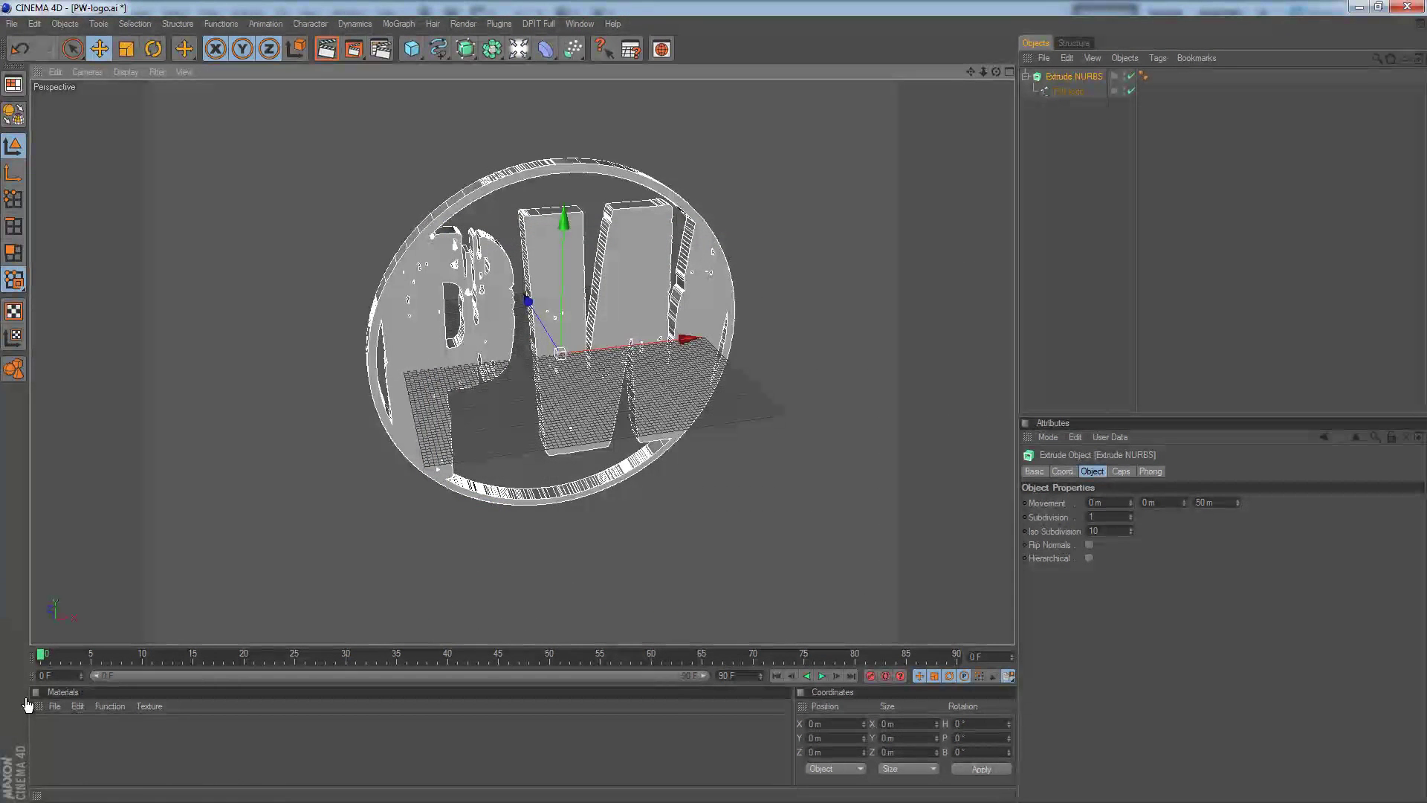
Step: Load the gold materials from gold_01-03.c4d into the Material Manager
click(54, 705)
click(104, 605)
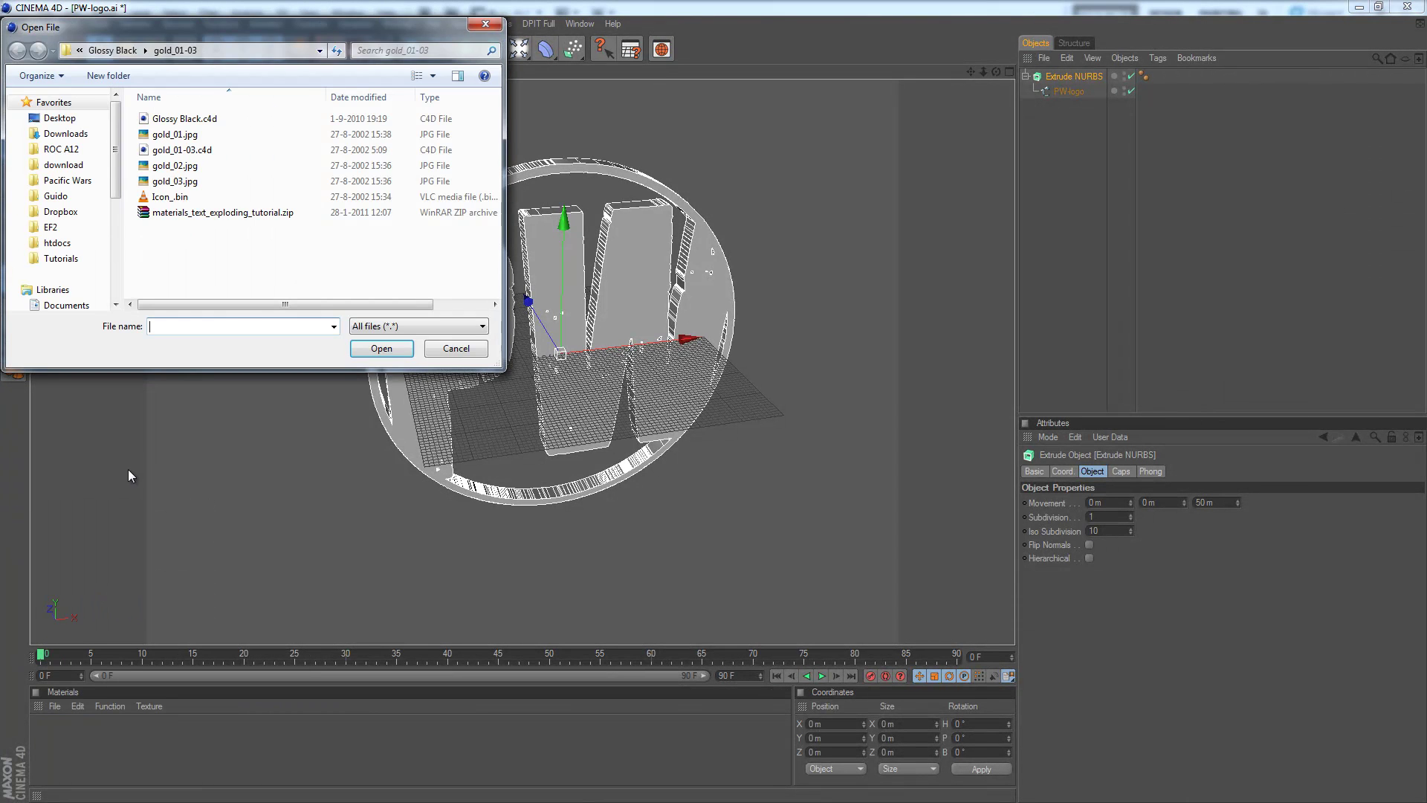
click(178, 150)
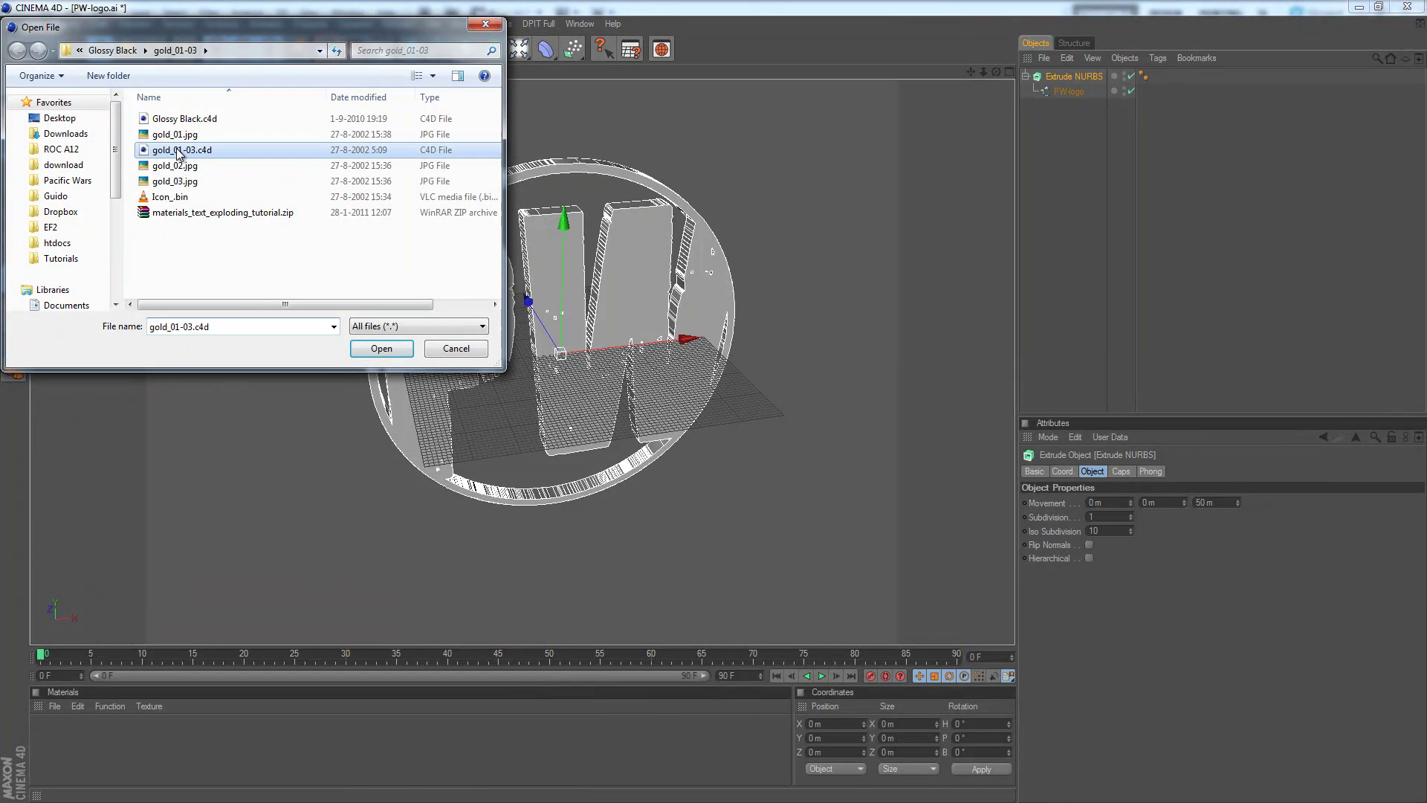
double_click(178, 150)
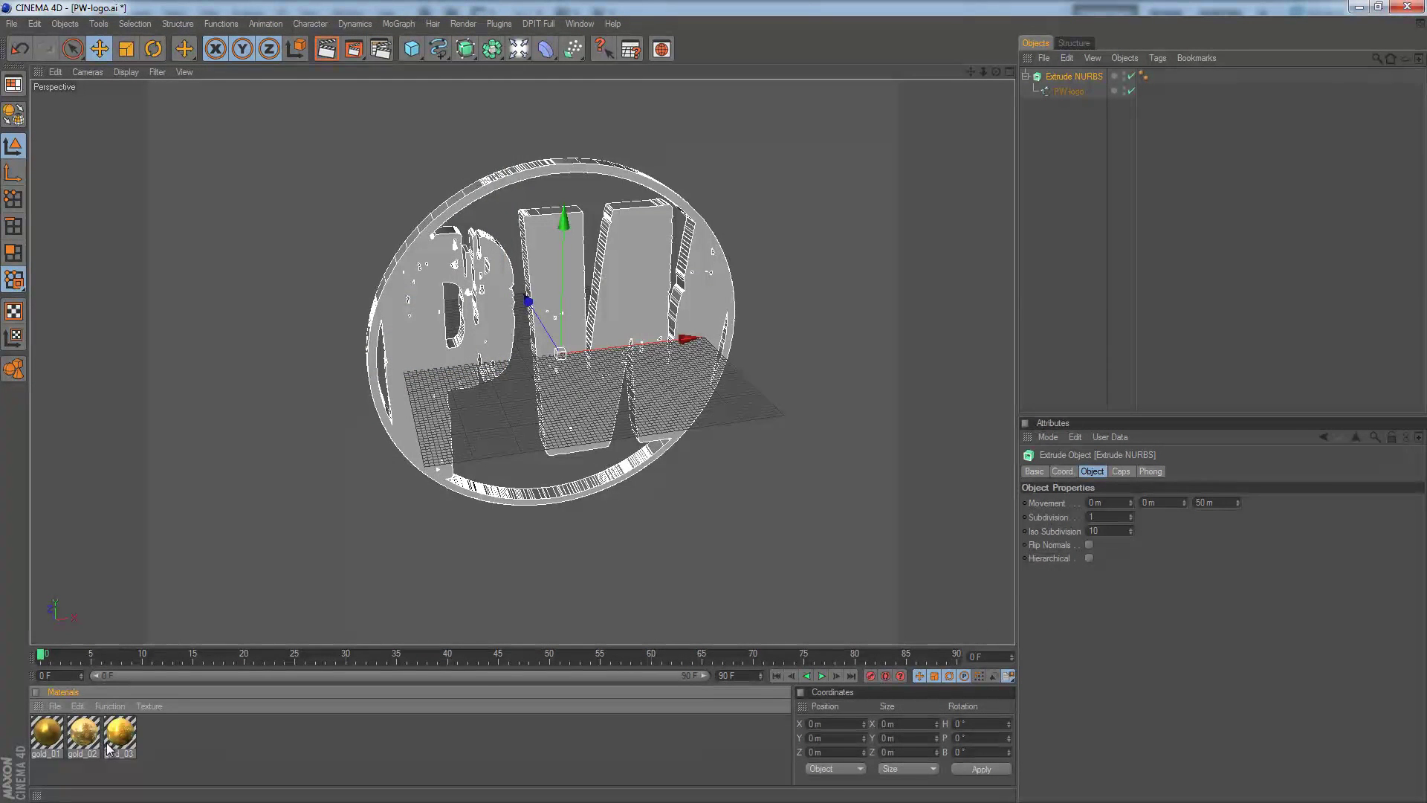
Step: Assign gold_01 to the Extrude NURBS logo and render the front view with Ctrl+R
drag(30, 735, 1082, 71)
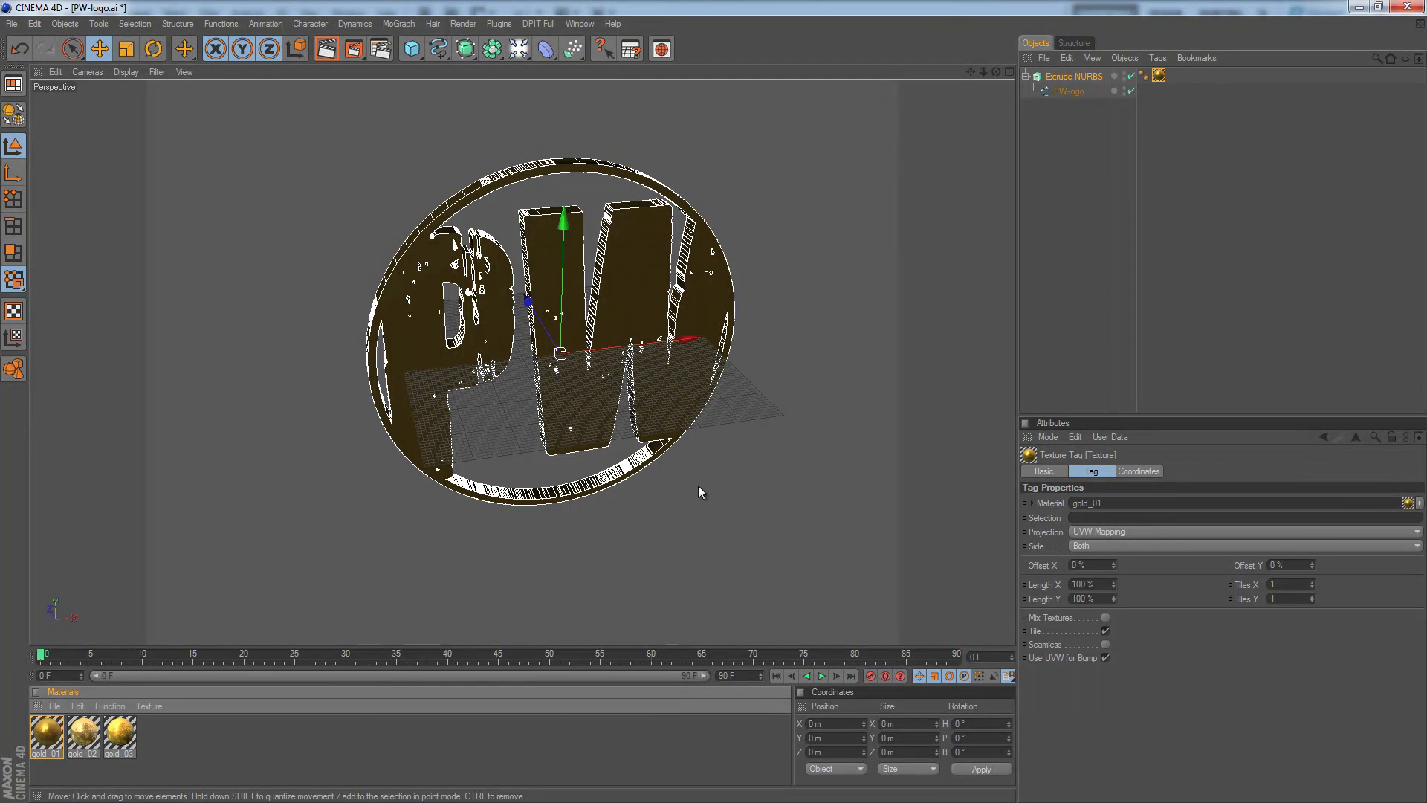
mouse_move(717, 412)
alt+mouse_down()
mouse_move(758, 431)
mouse_move(711, 403)
alt+mouse_up()
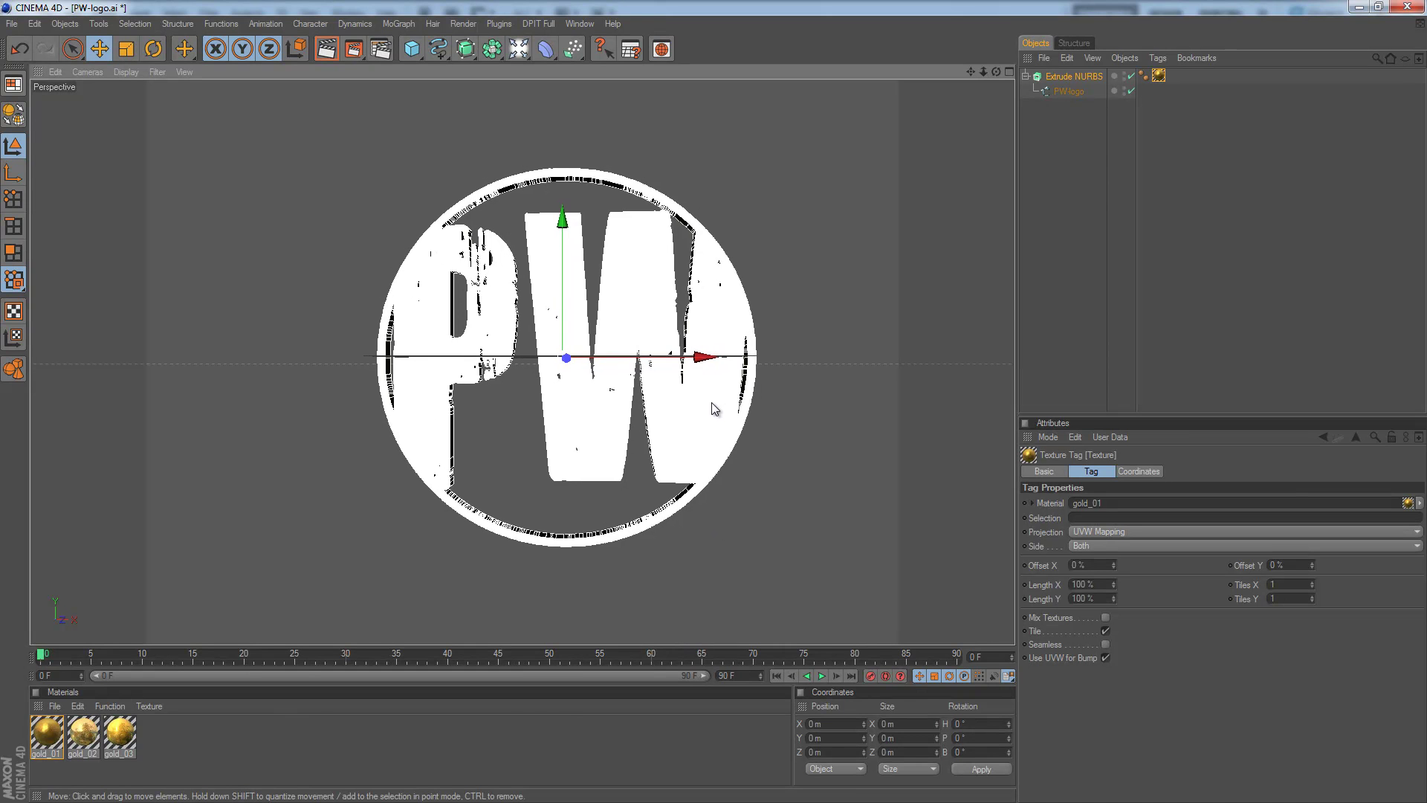
key(ctrl+r)
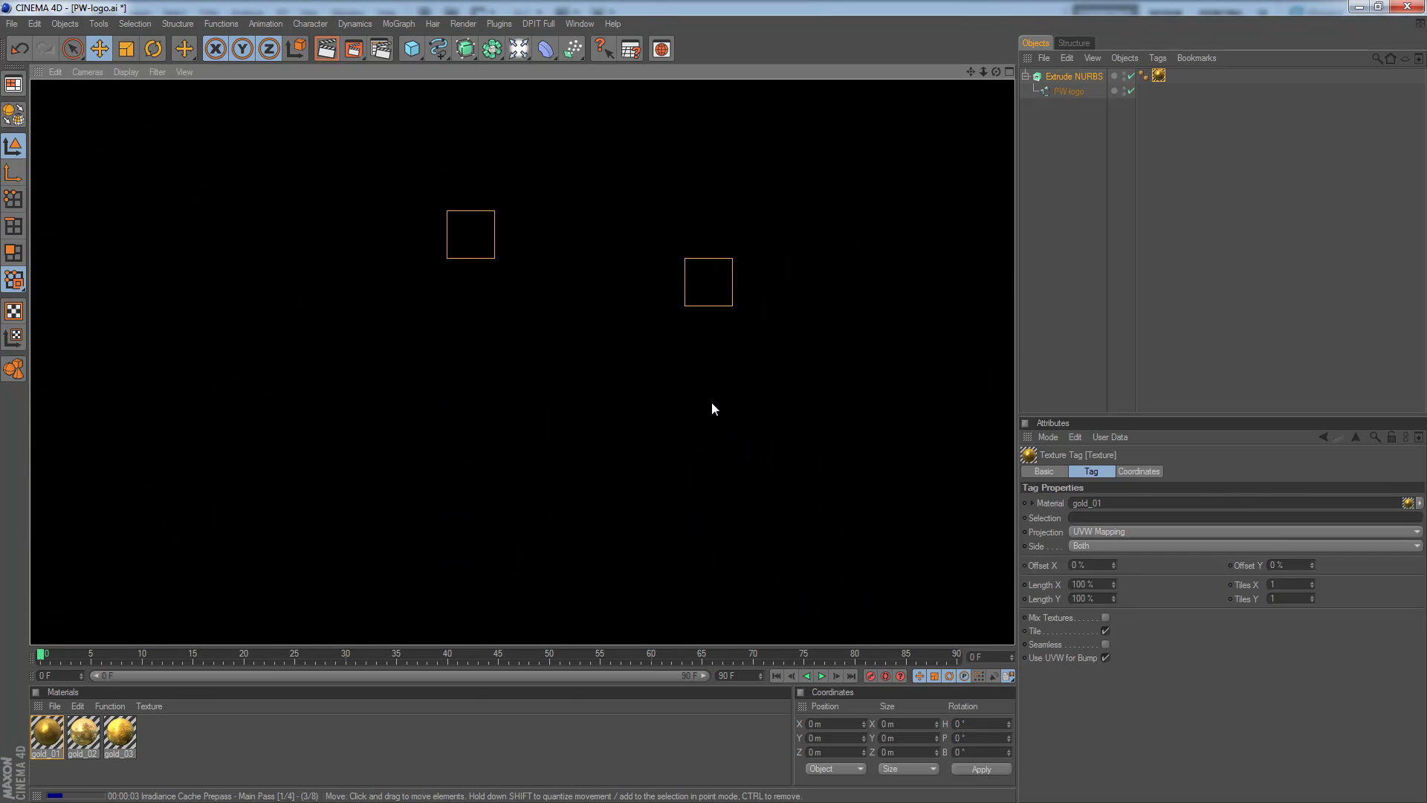
Step: Stop the render, deselect everything, and add a Sky object from the toolbar
click(715, 519)
click(715, 519)
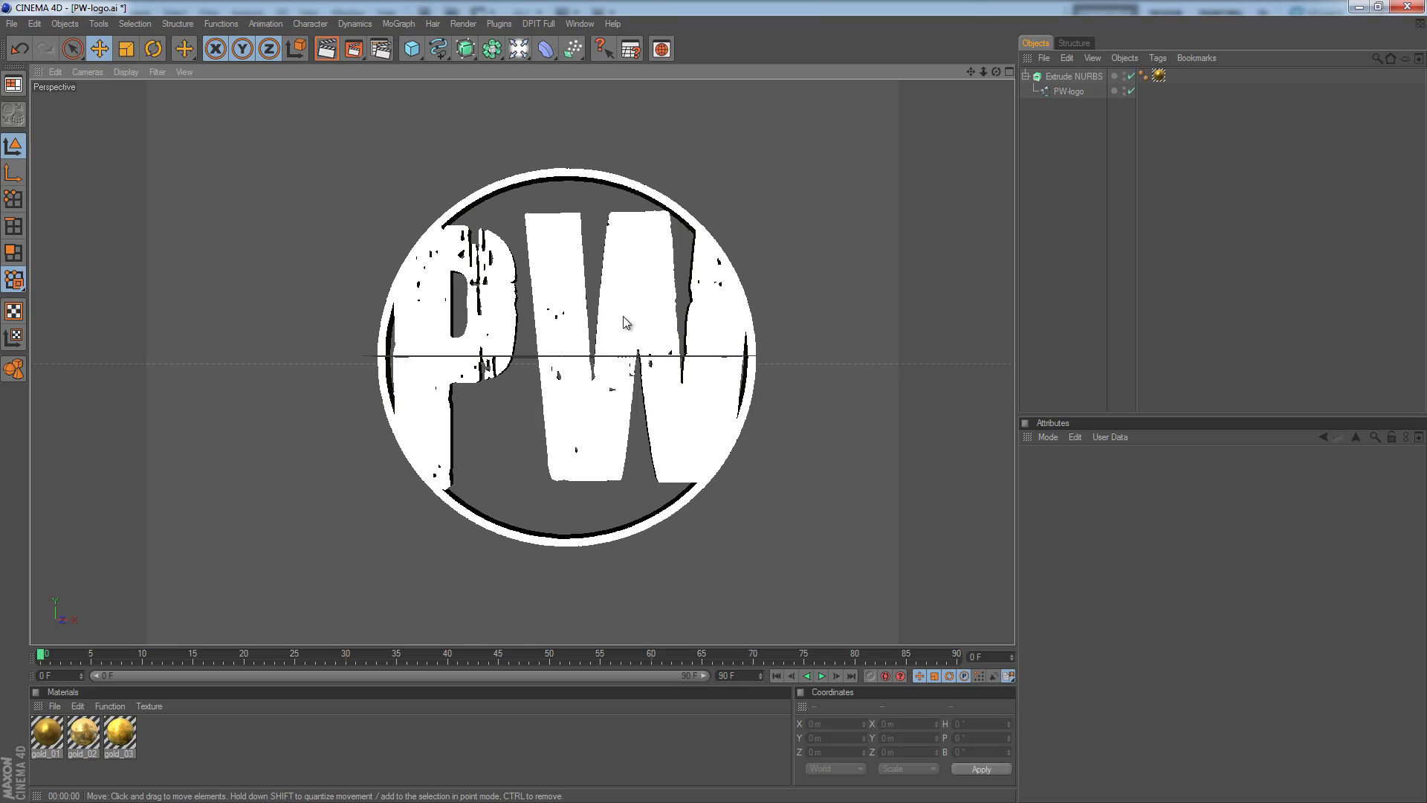
drag(519, 49, 773, 141)
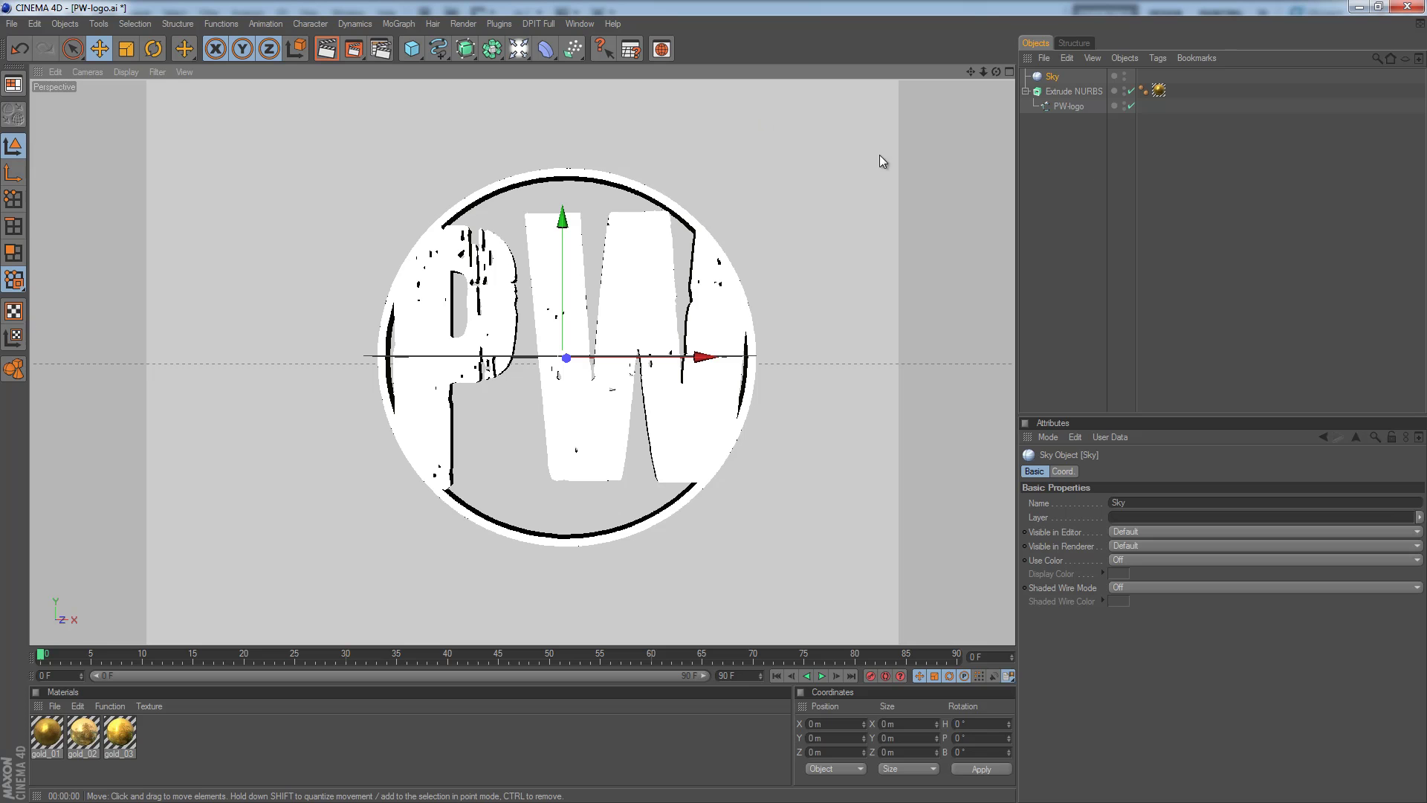
Step: Give the Sky a Compositing tag with Seen by Camera unchecked
right_click(1054, 82)
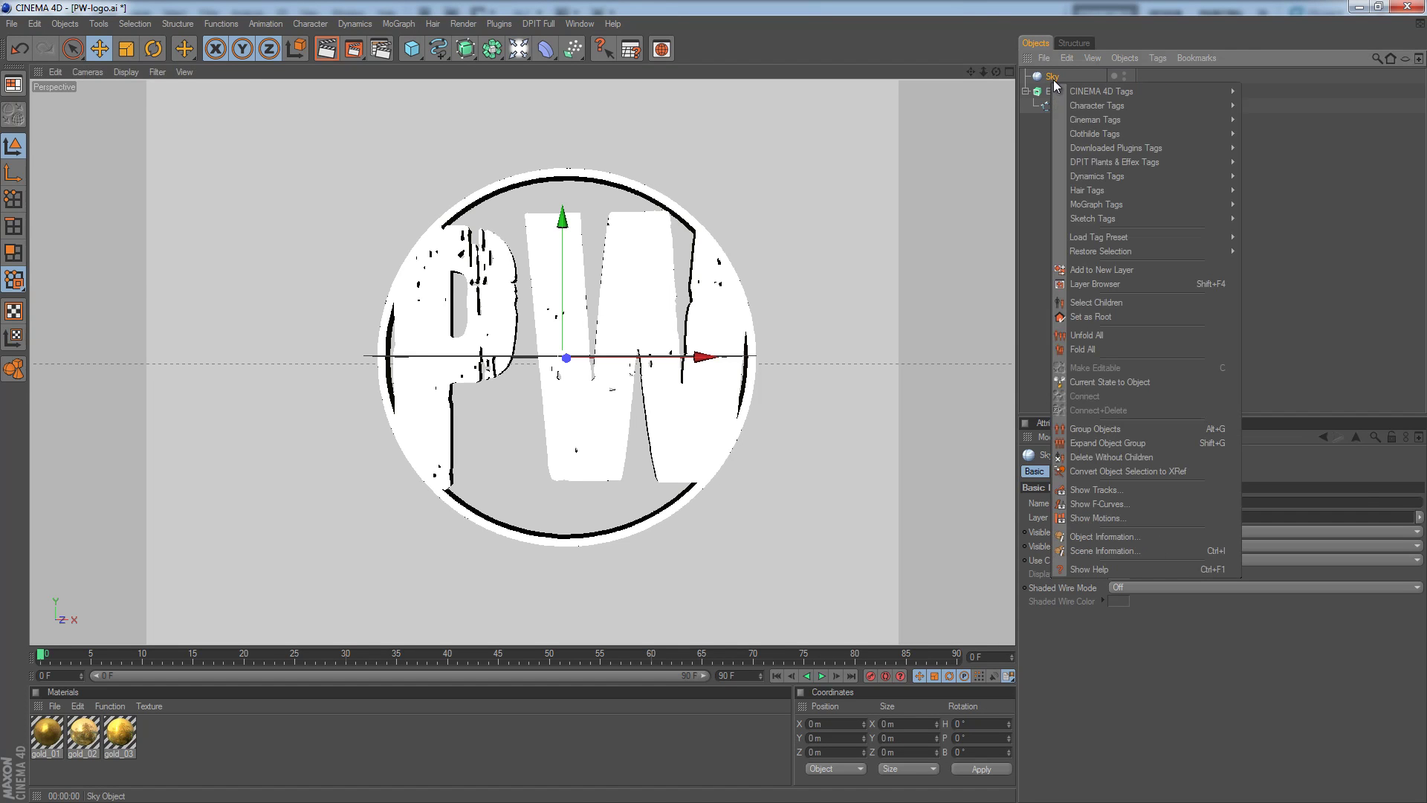
mouse_move(1115, 90)
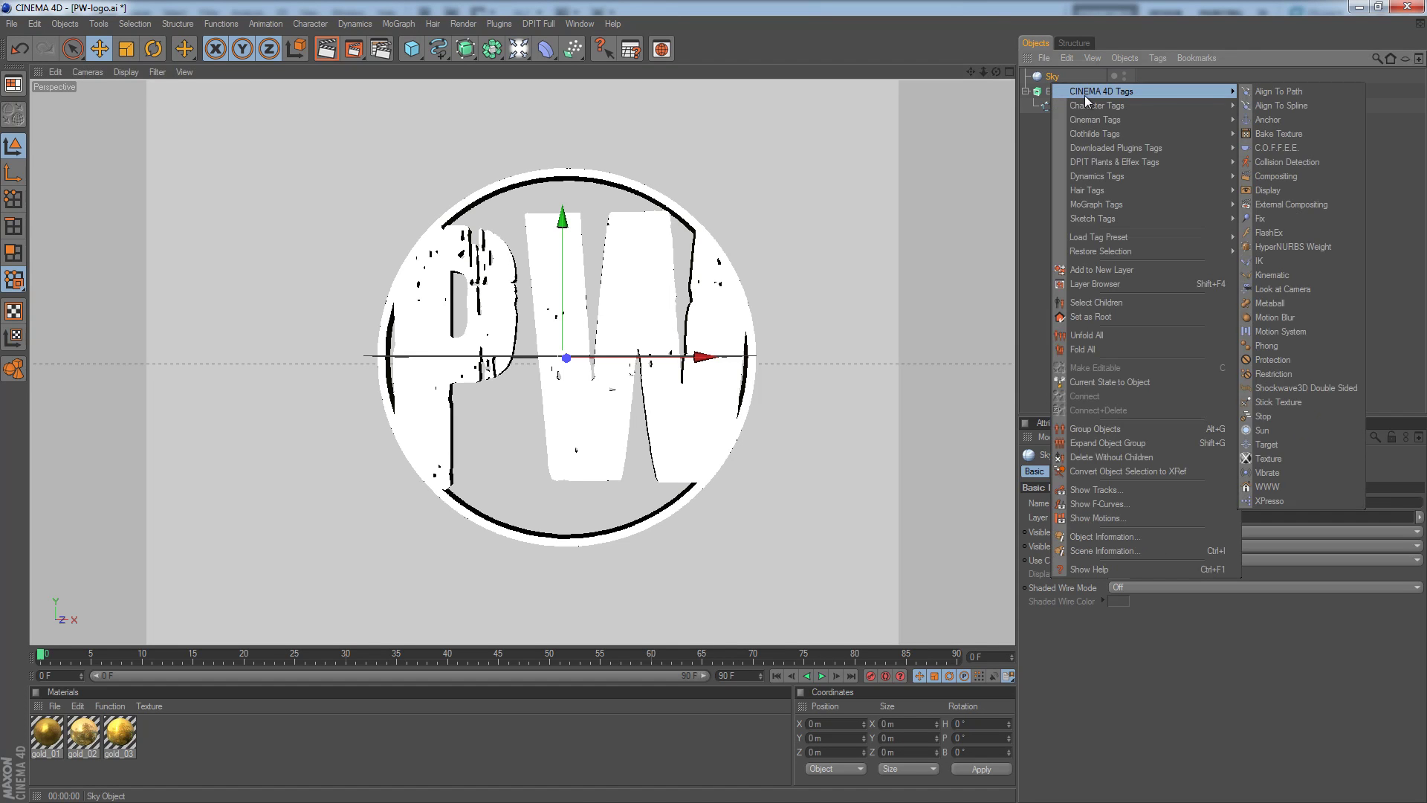
click(1289, 177)
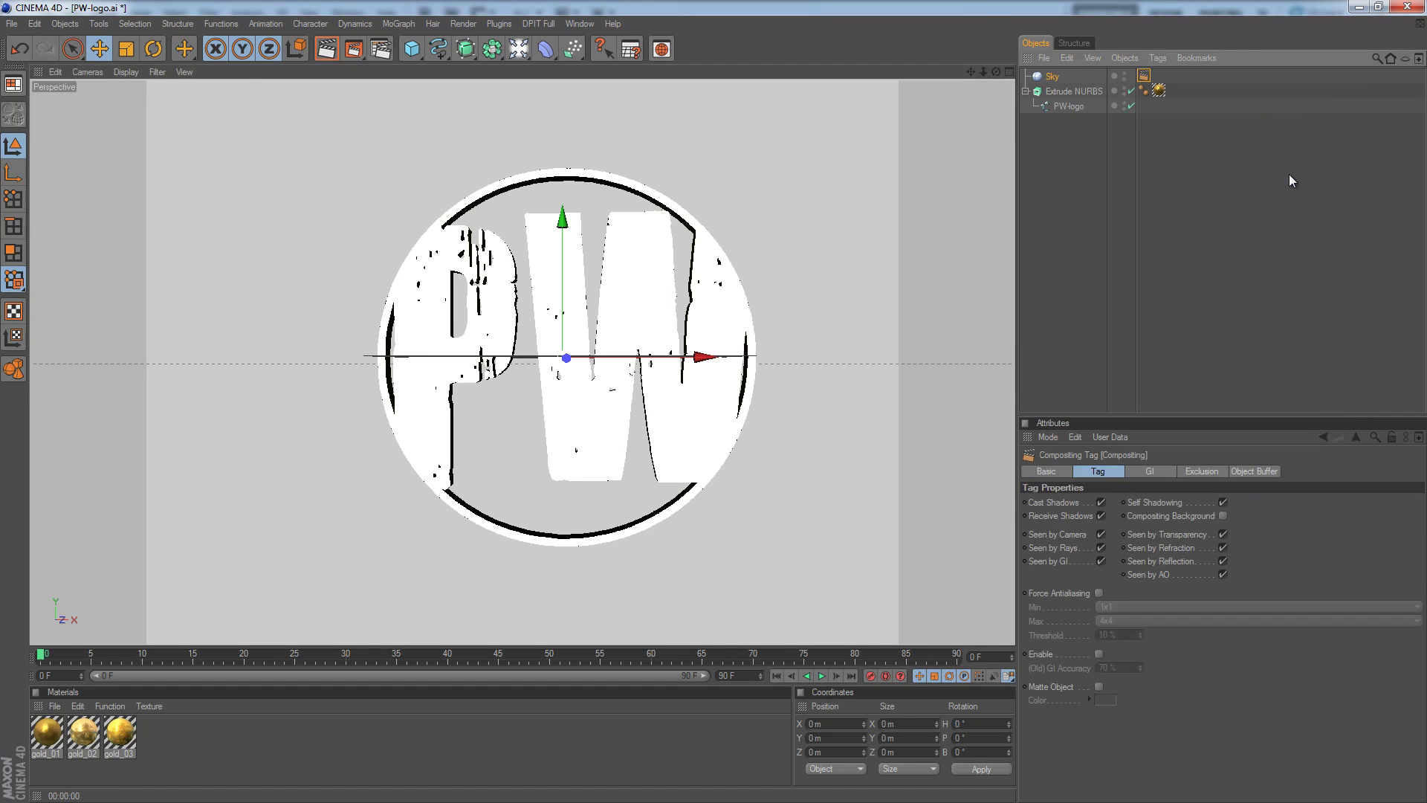
click(1101, 536)
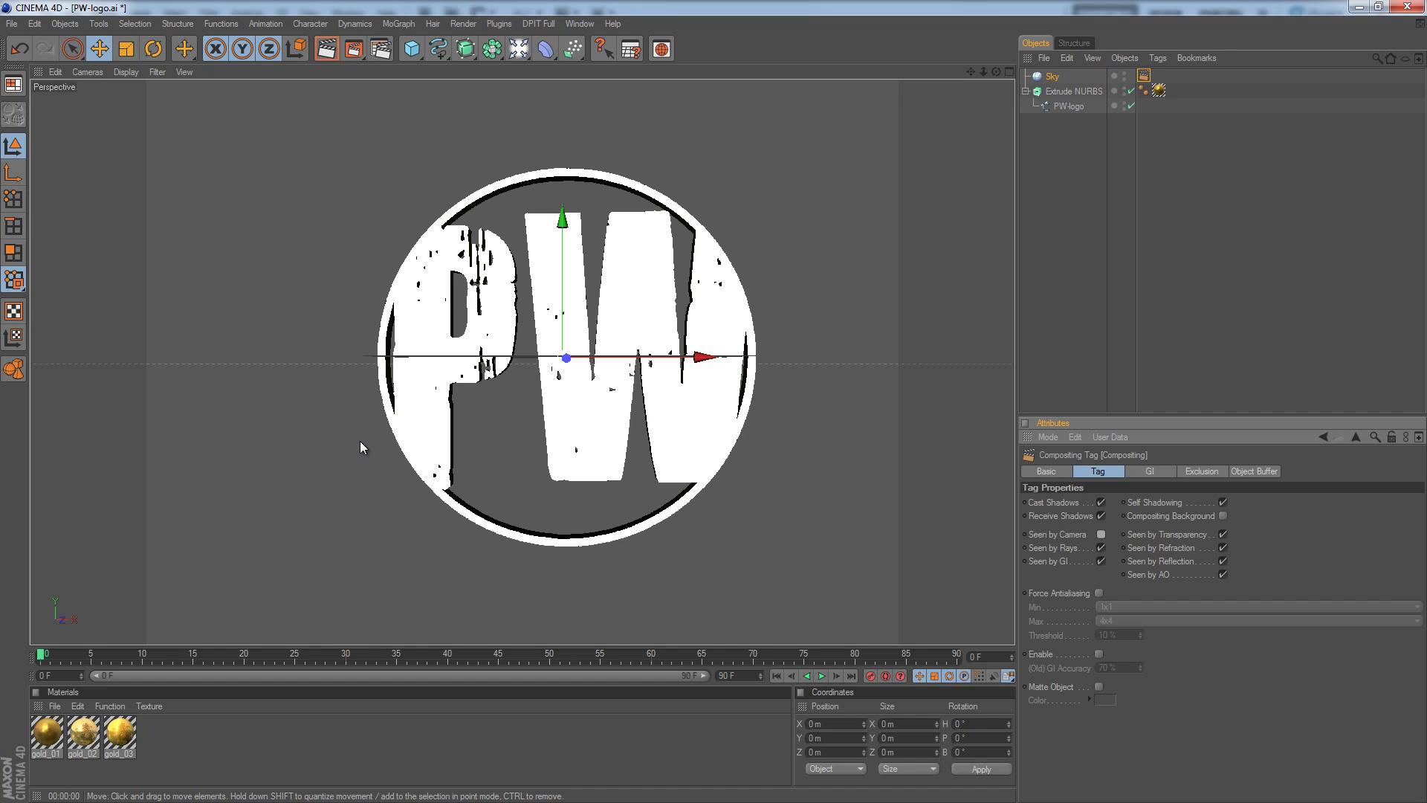
Step: Render the active viewport to show the gold PW logo under global illumination on black
key(ctrl+r)
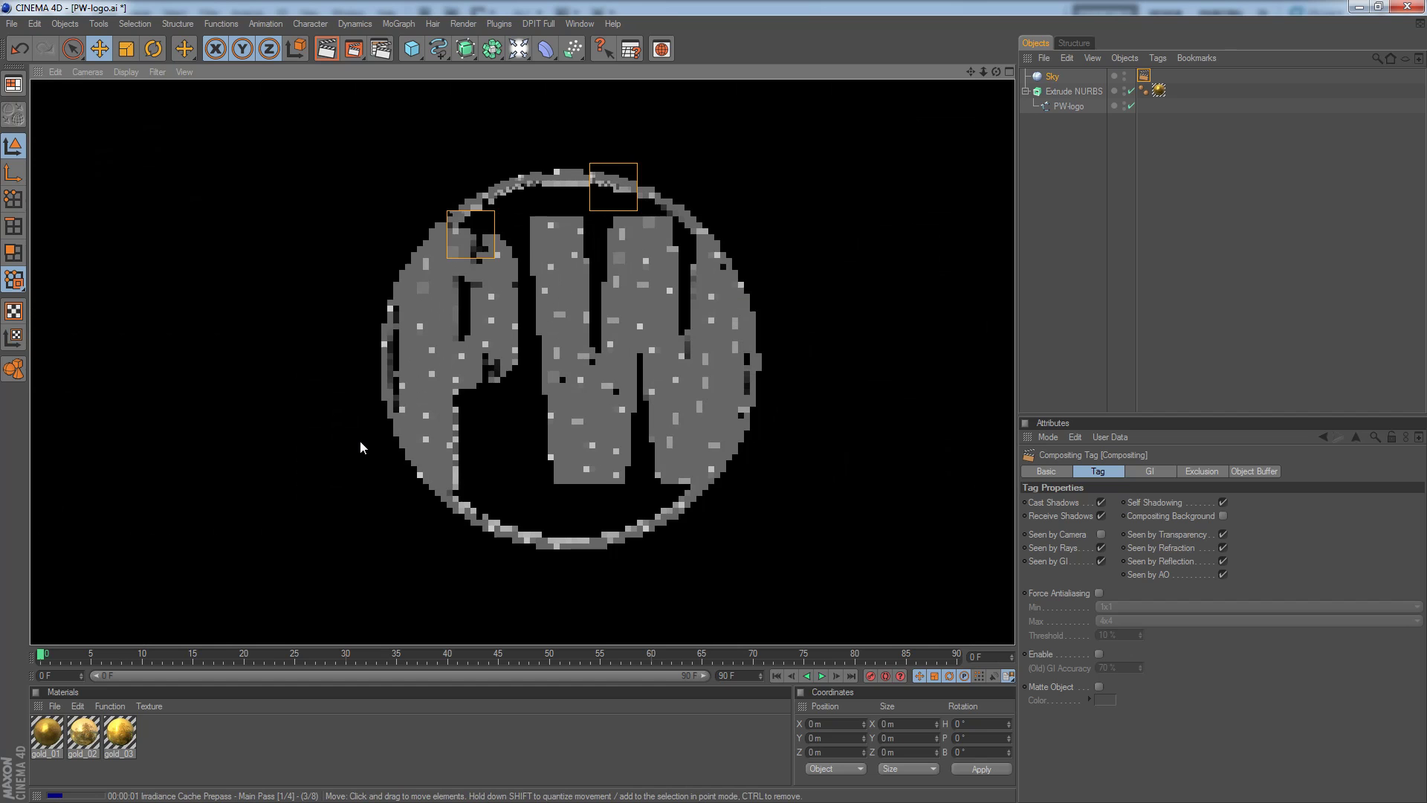